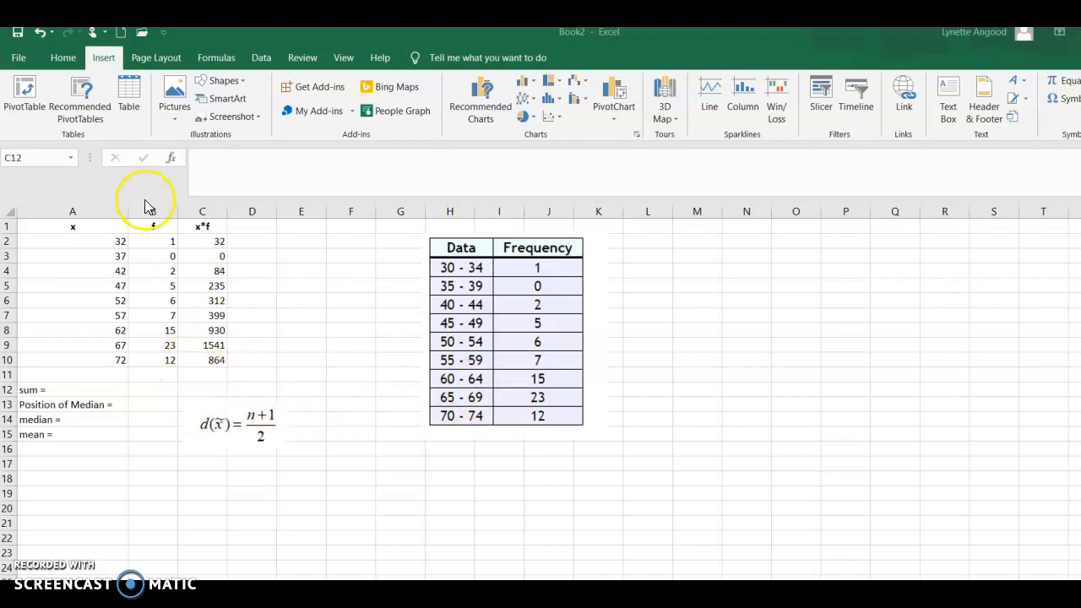
# Clear the existing x*f values from cells C2 through C10.
pyautogui.moveTo(210, 242); pyautogui.dragTo(195, 360)
pyautogui.press('Delete')
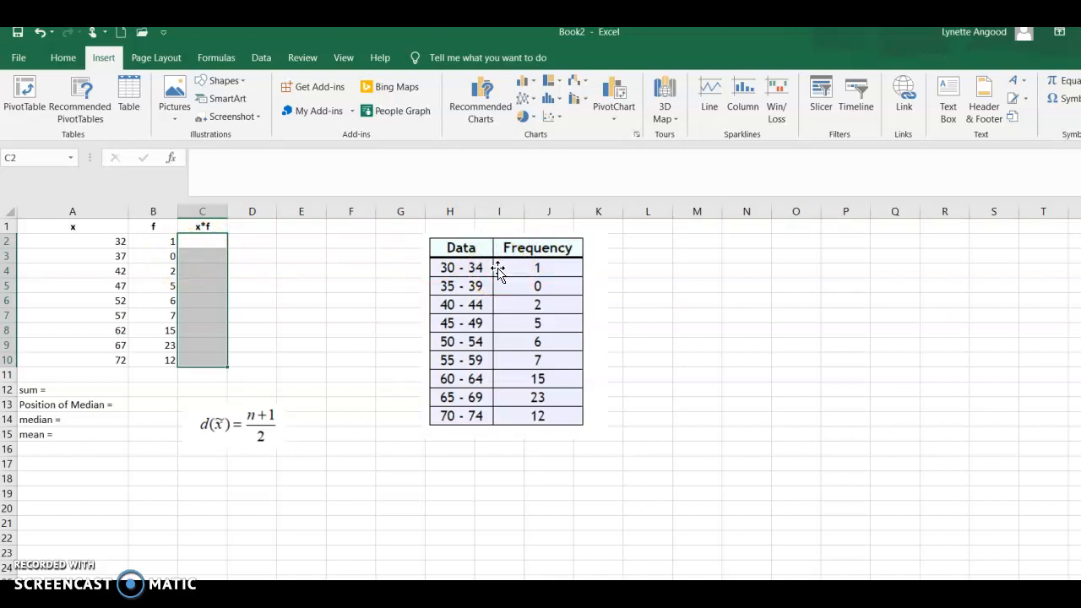
# Review the class midpoints in the x column and the first frequency in the f column against the grouped data table.
pyautogui.click(111, 244)
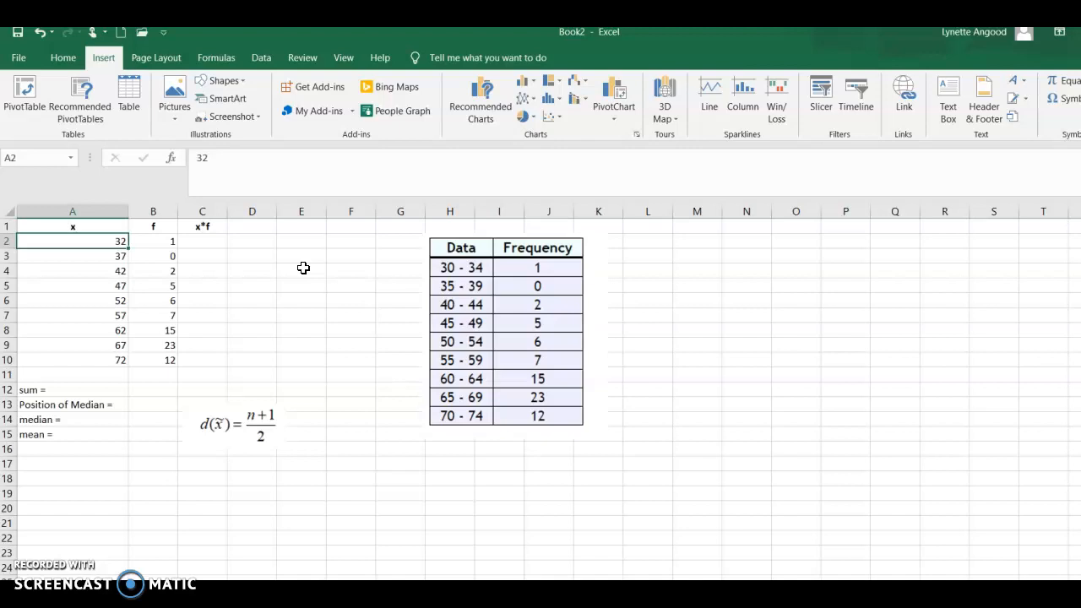
pyautogui.press('Down')
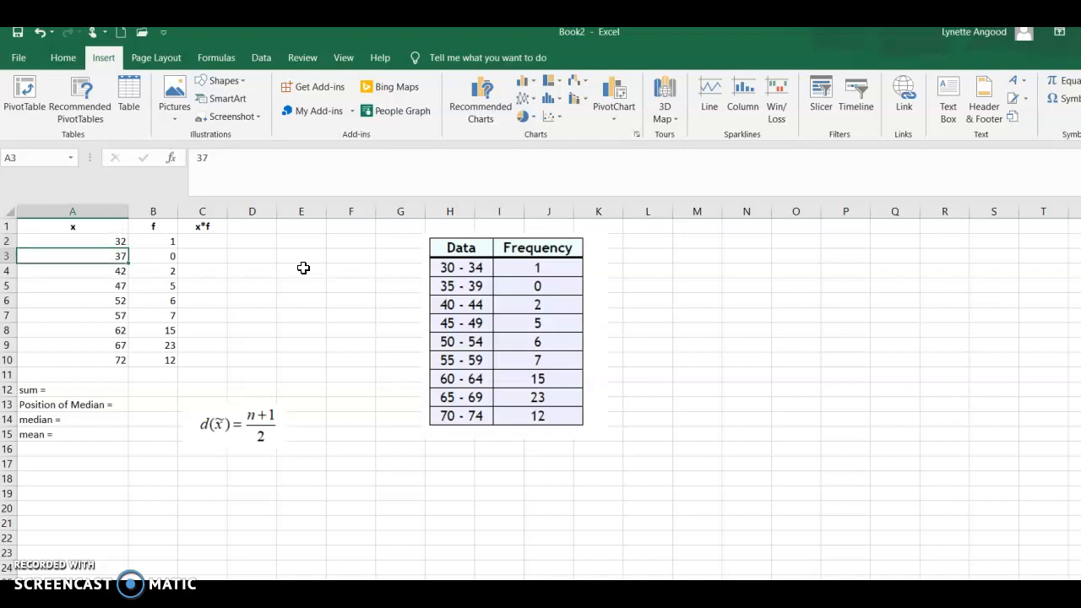
pyautogui.press('Down')
pyautogui.press('Down')
pyautogui.press('Down')
pyautogui.press('Down')
pyautogui.press('Down')
pyautogui.press('Down')
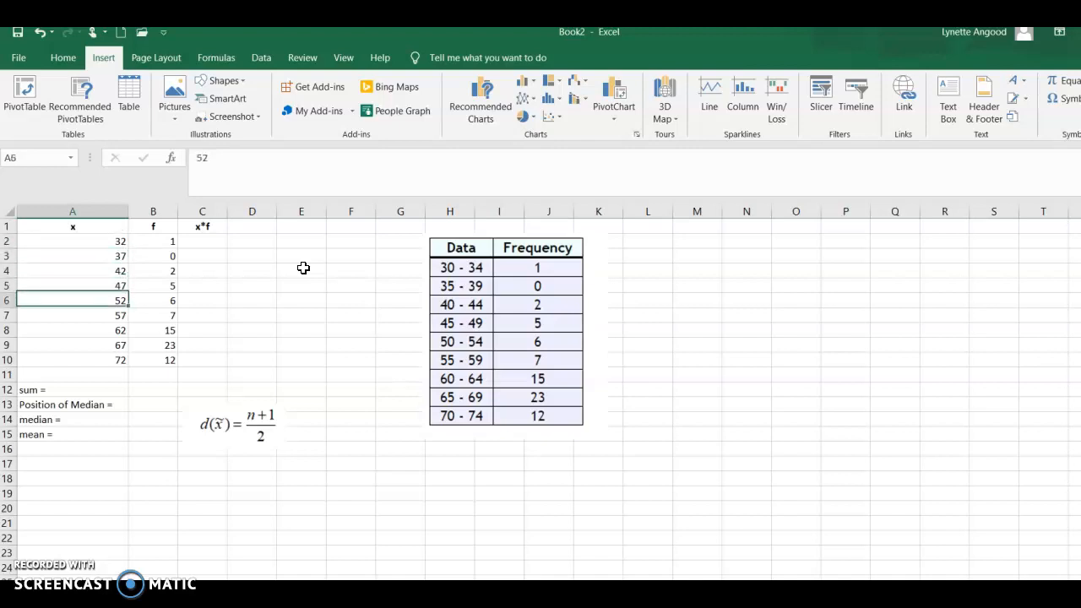
pyautogui.press('Up')
pyautogui.press('Up')
pyautogui.press('Up')
pyautogui.press('Up')
pyautogui.press('Up')
pyautogui.press('Up')
pyautogui.press('Up')
pyautogui.press('Right')
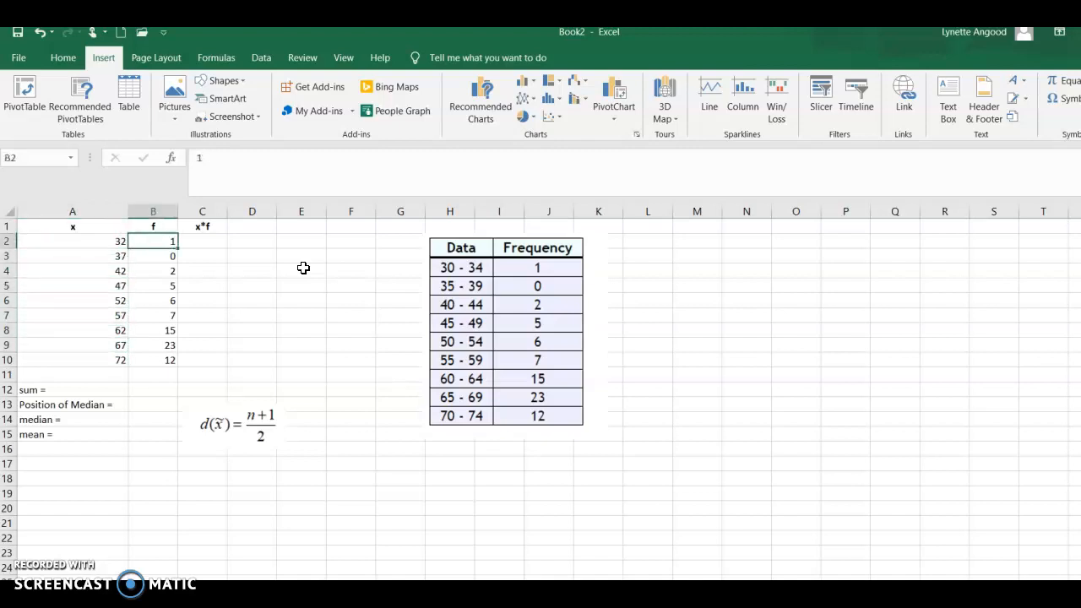
# Enter the formula =A2*B2 in cell C2 to multiply the first midpoint by its frequency.
pyautogui.press('Right')
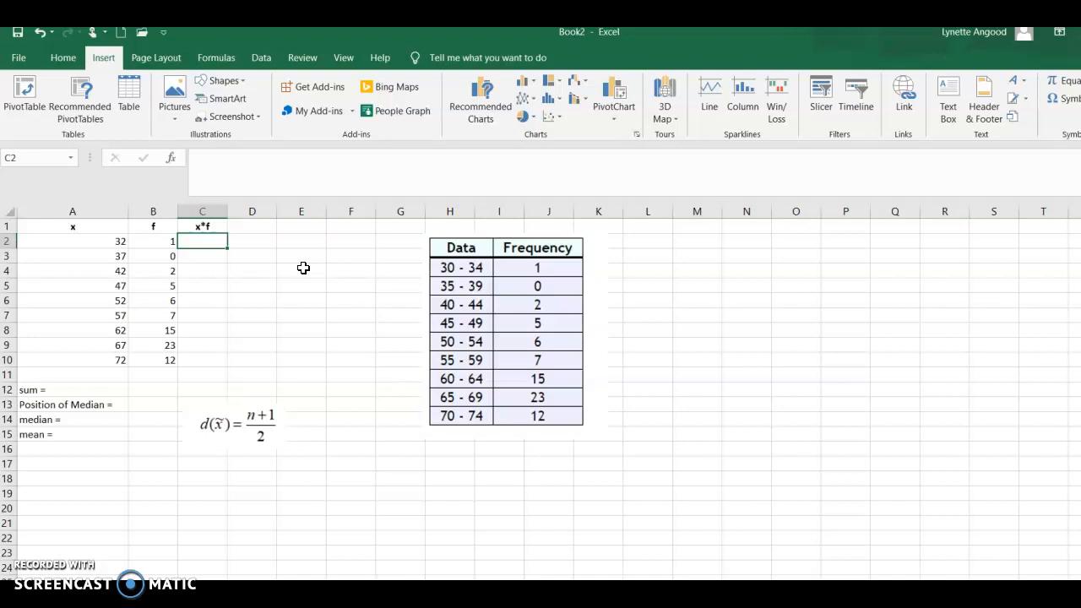
pyautogui.write('=')
pyautogui.click(66, 239)
pyautogui.click(84, 241)
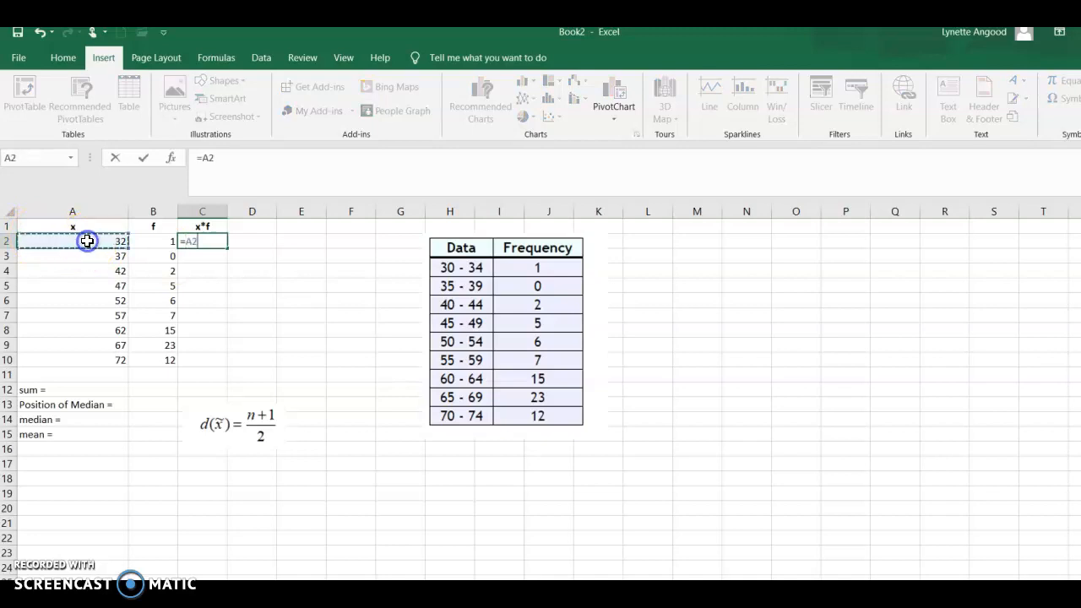
pyautogui.write('*')
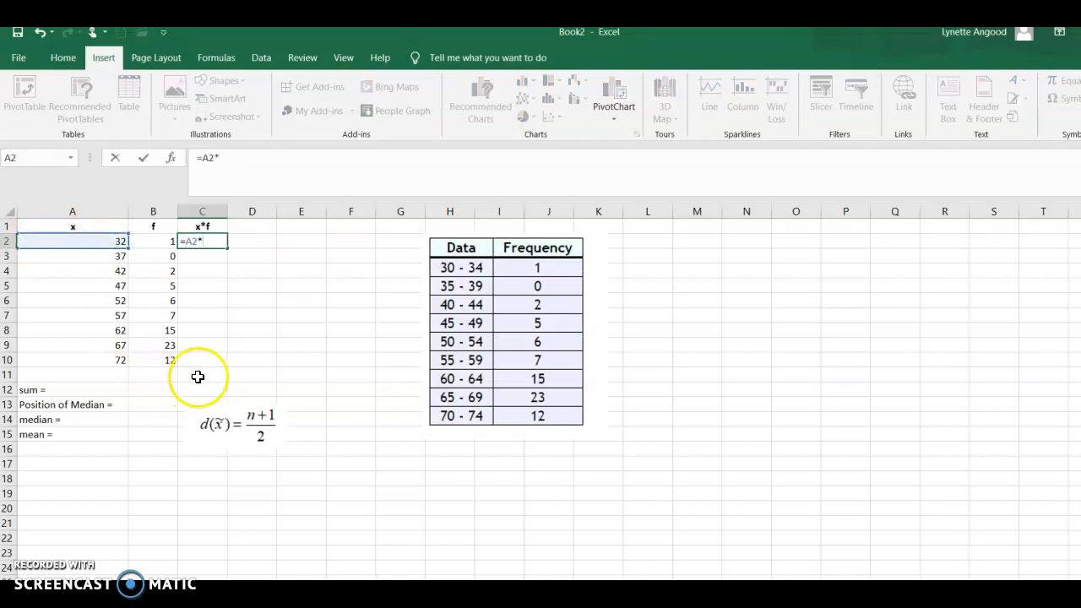
pyautogui.click(166, 237)
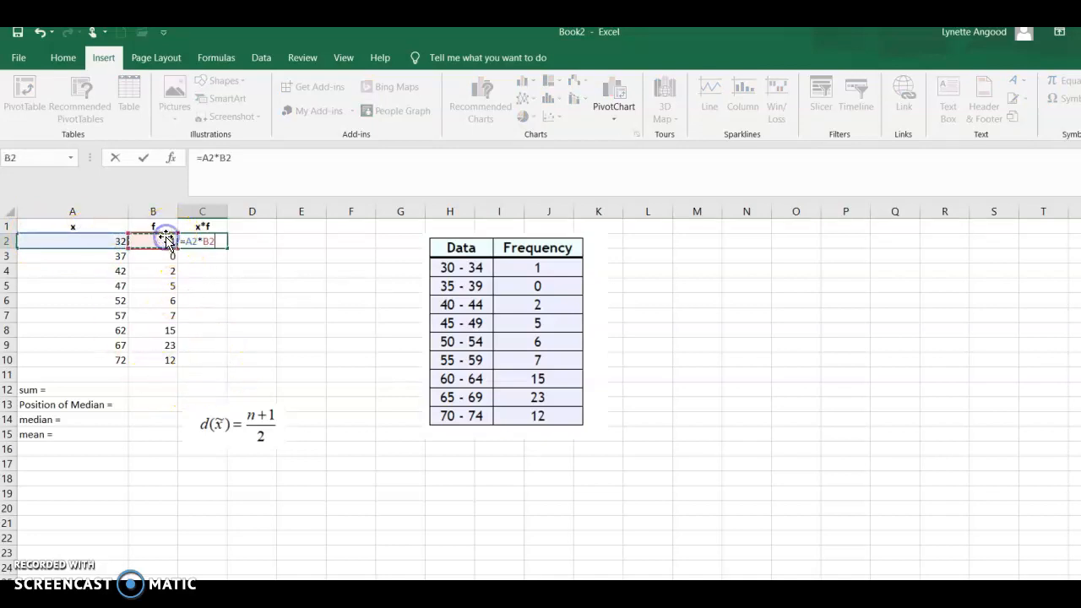
pyautogui.press('Return')
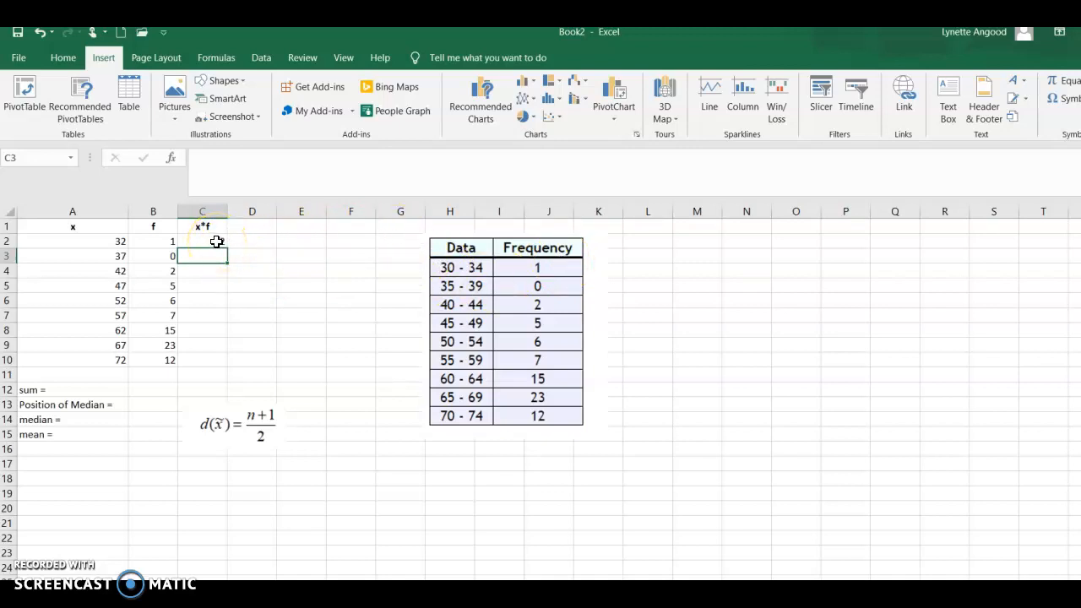
# Fill the C2 product formula down through cell C10.
pyautogui.moveTo(217, 241); pyautogui.dragTo(214, 360)
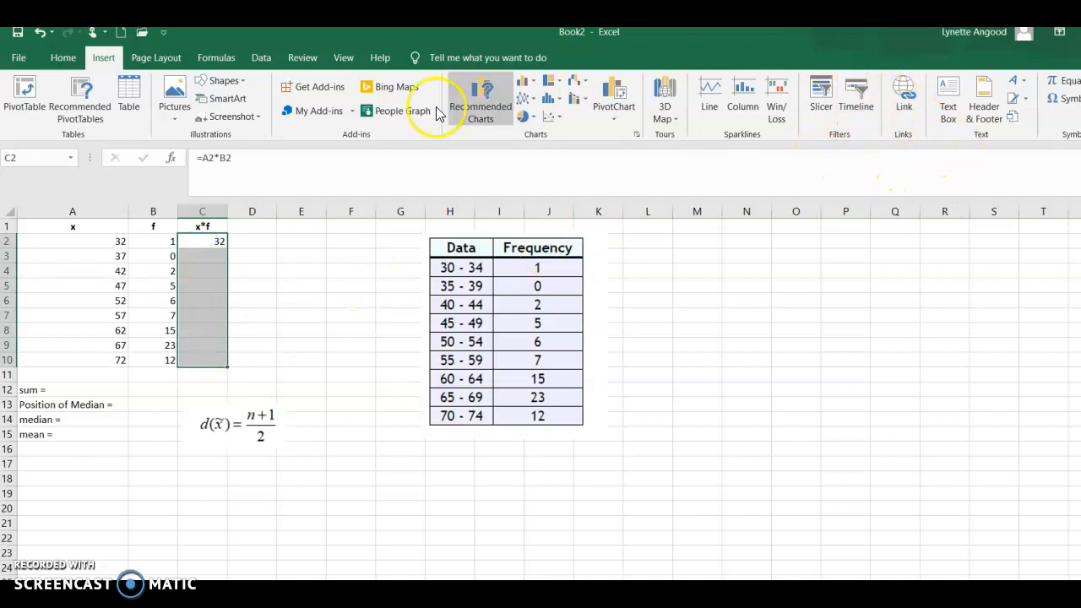
pyautogui.click(59, 56)
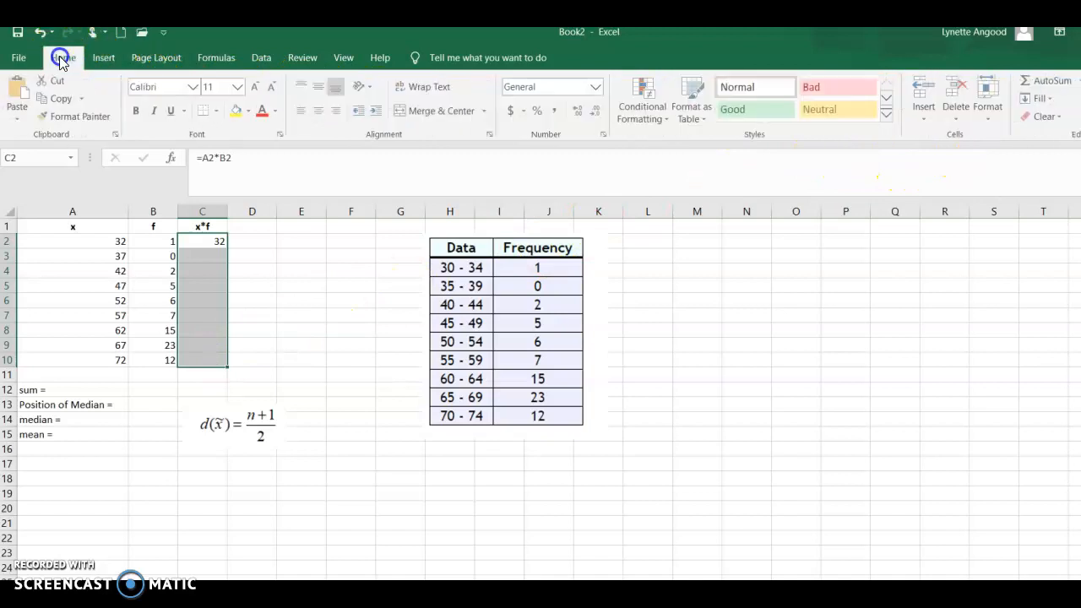
pyautogui.click(1051, 102)
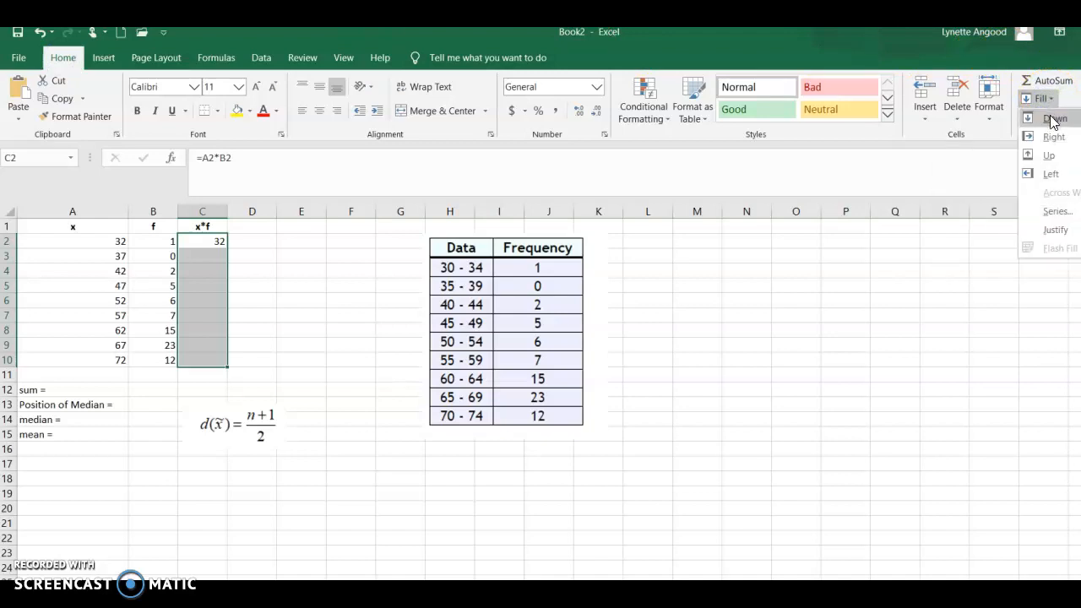
pyautogui.click(1051, 119)
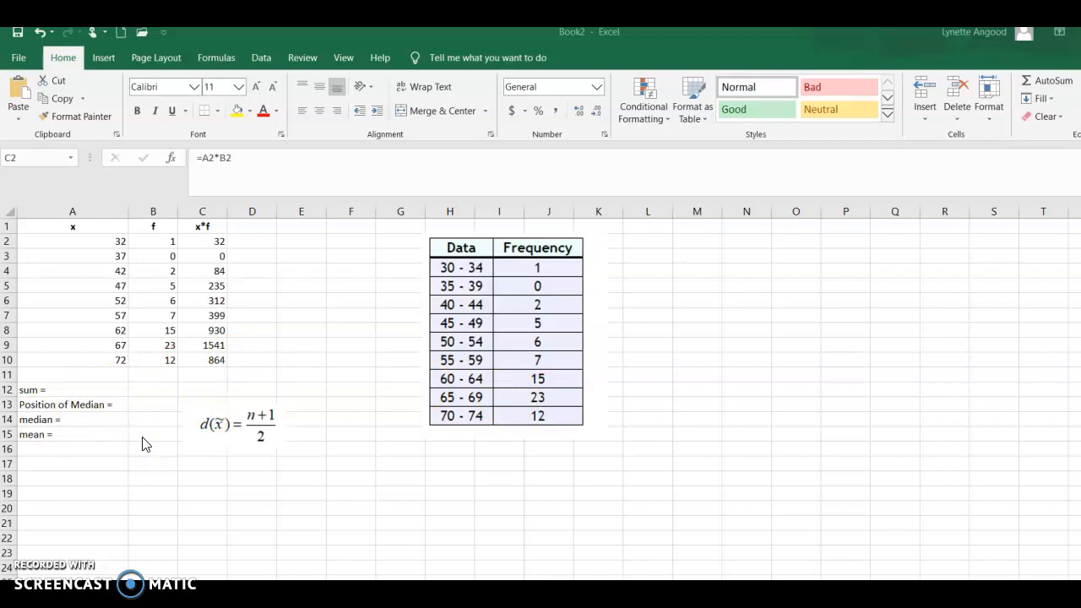
# Add the label "mode =" in cell A16 and enter 67 as its value in B16.
pyautogui.doubleClick(39, 445)
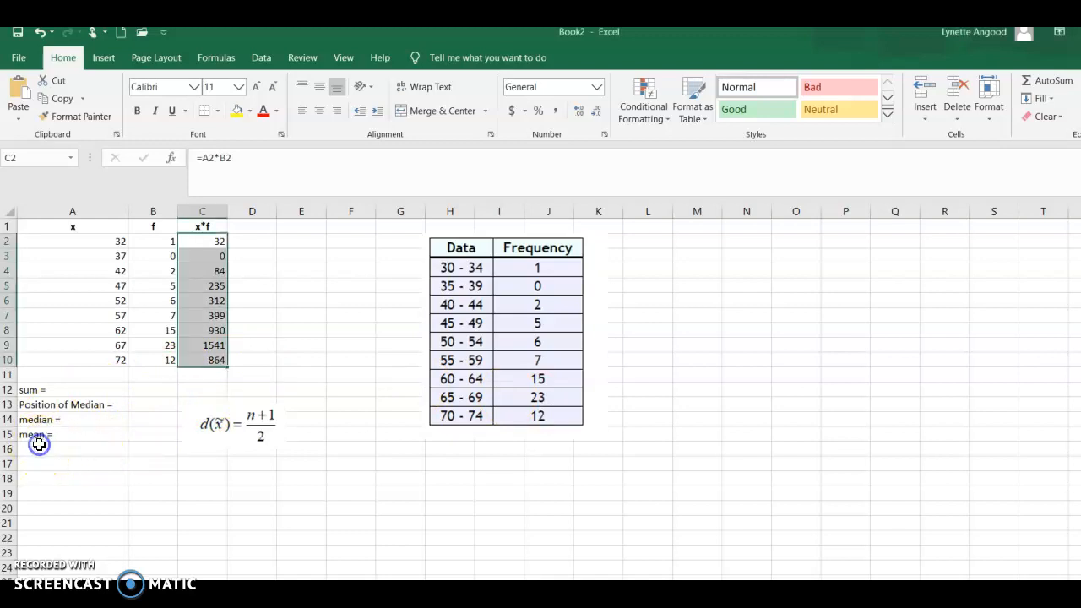
pyautogui.click(38, 445)
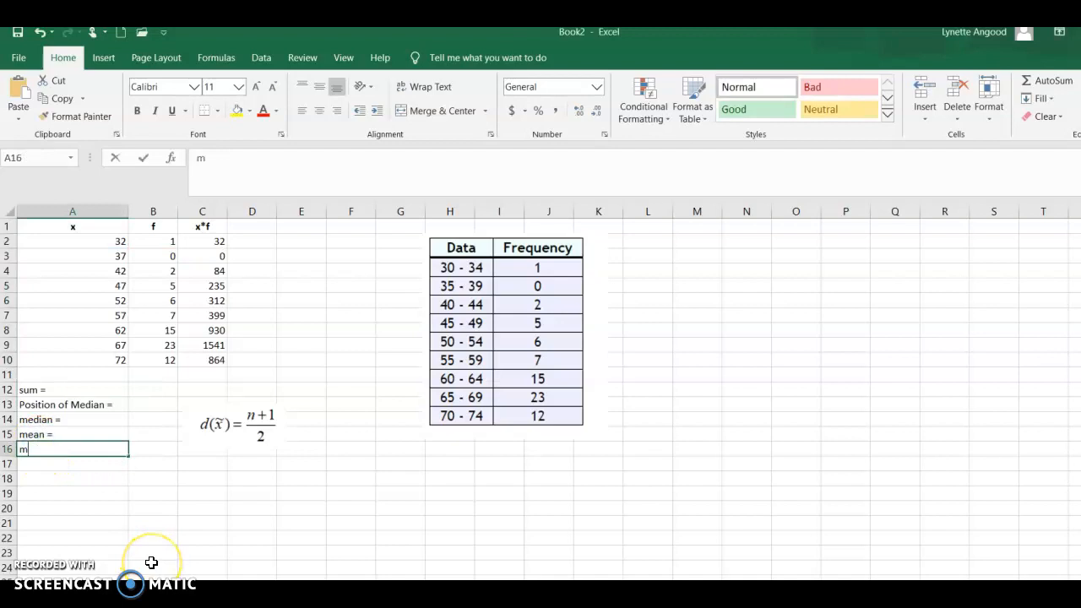
pyautogui.write('mode =')
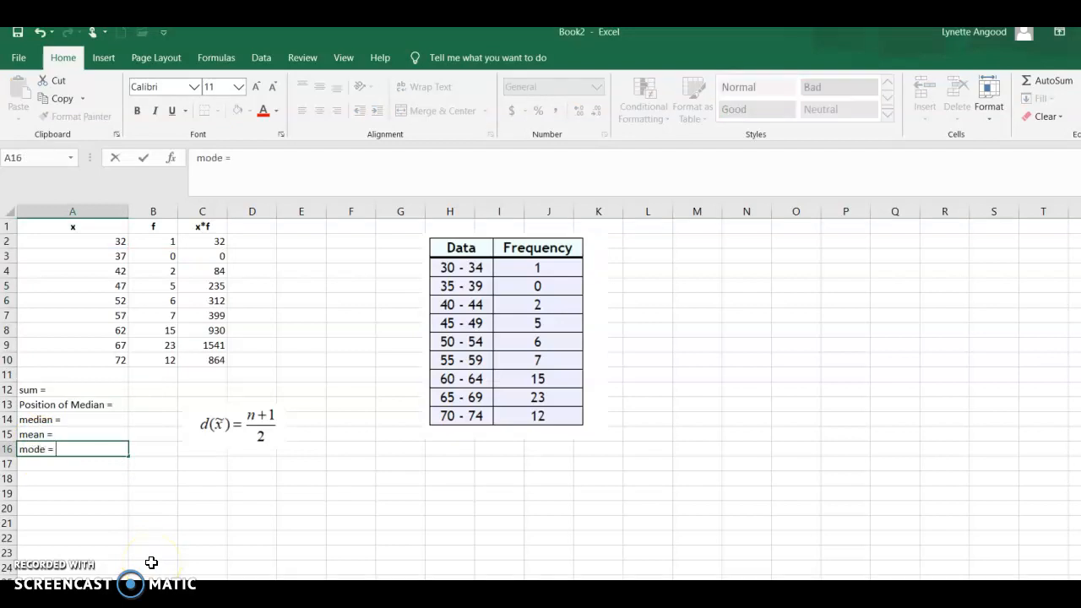
pyautogui.press('Tab')
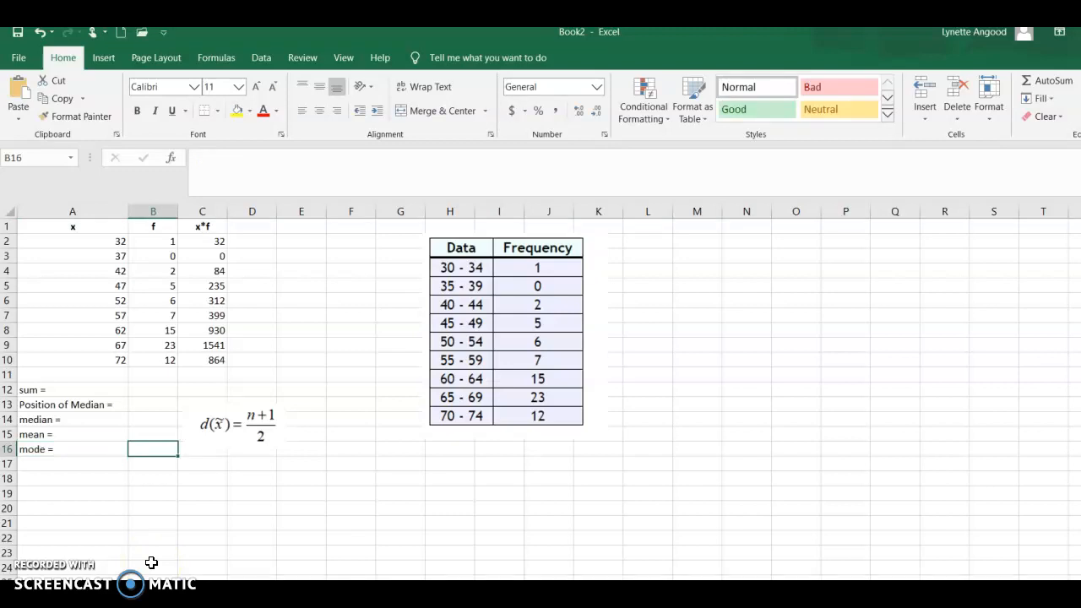
pyautogui.write('676')
pyautogui.press('BackSpace')
pyautogui.press('Return')
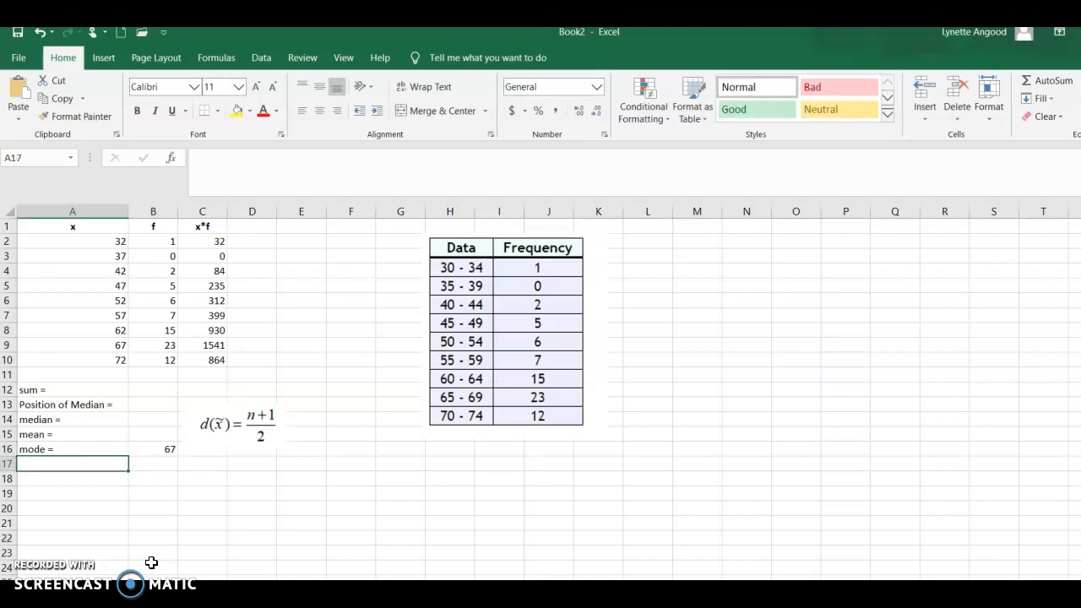
# Total the x*f column in cell C12 with =sum(C2:C10).
pyautogui.click(212, 389)
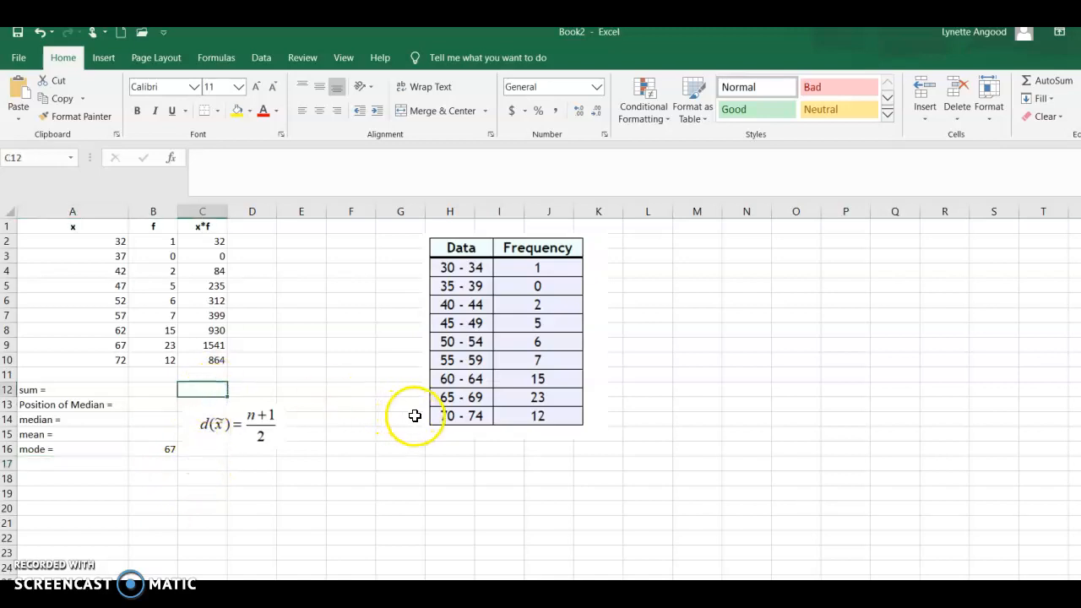
pyautogui.write('=')
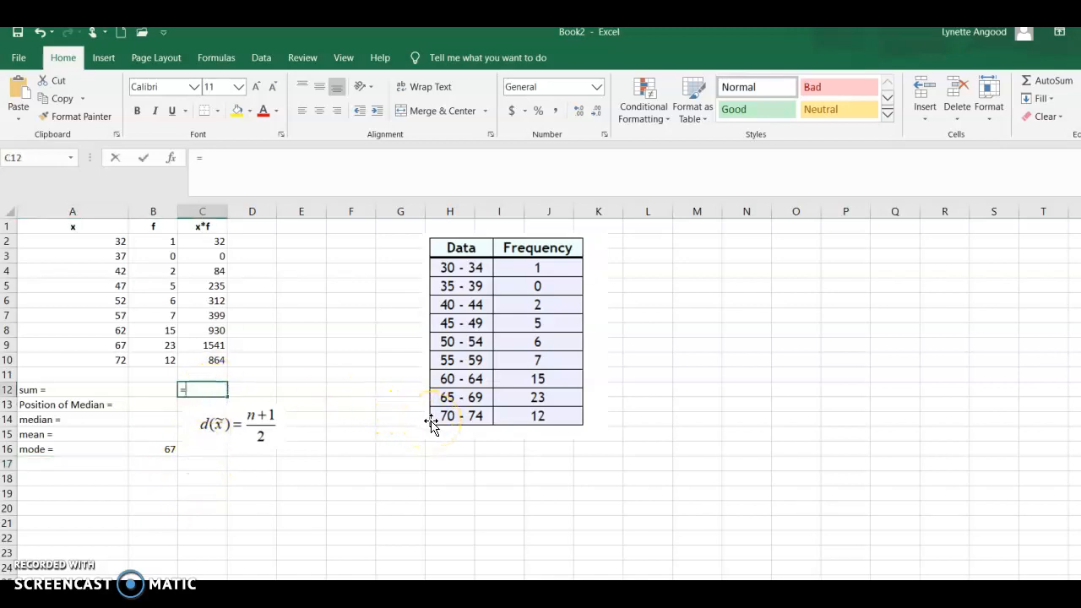
pyautogui.write('sum(')
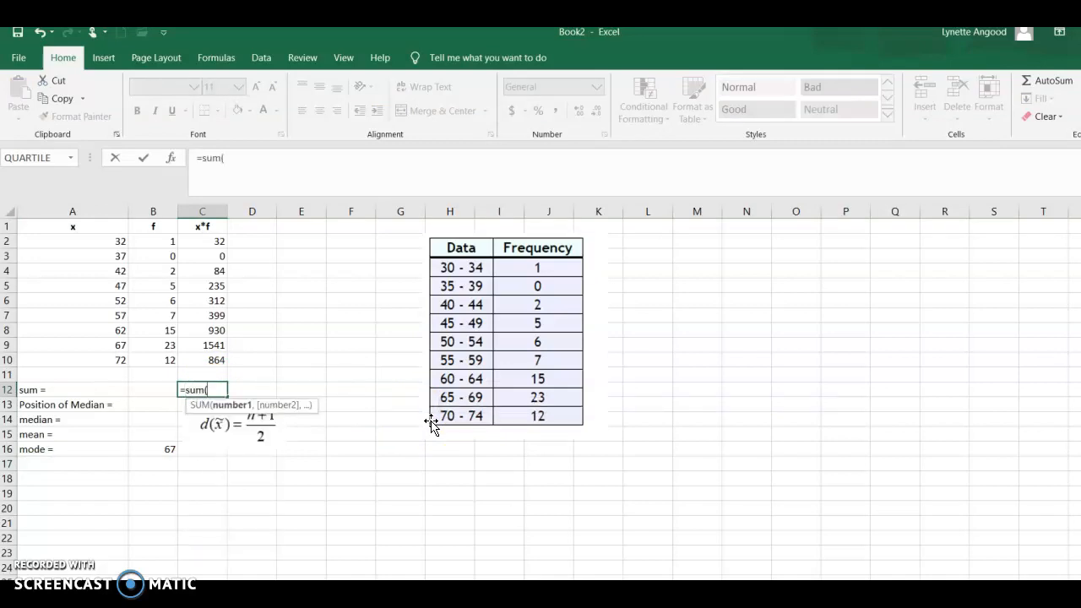
pyautogui.moveTo(212, 241); pyautogui.dragTo(202, 341)
pyautogui.moveTo(200, 359); pyautogui.dragTo(199, 359)
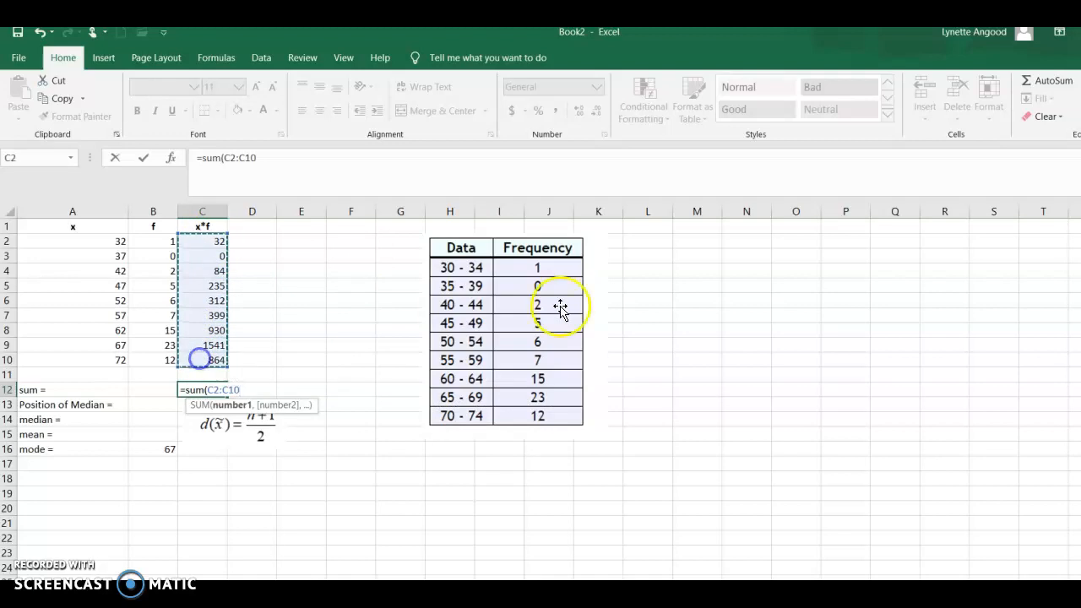
pyautogui.write(')')
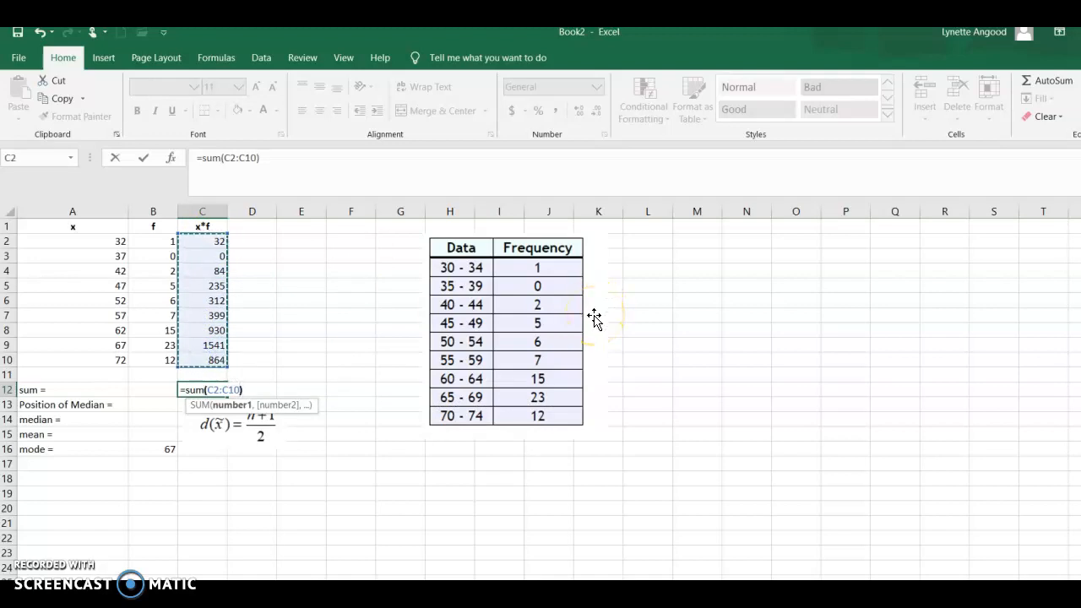
pyautogui.press('Return')
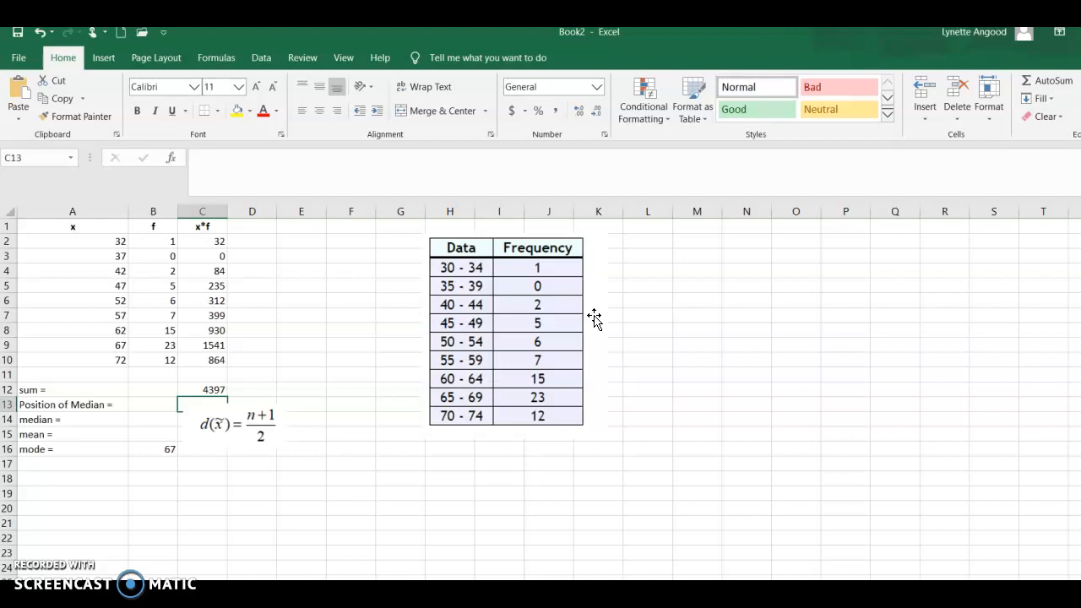
# Move the median position formula picture clear of column C, to columns E and F beside rows 15 to 17.
pyautogui.click(680, 492)
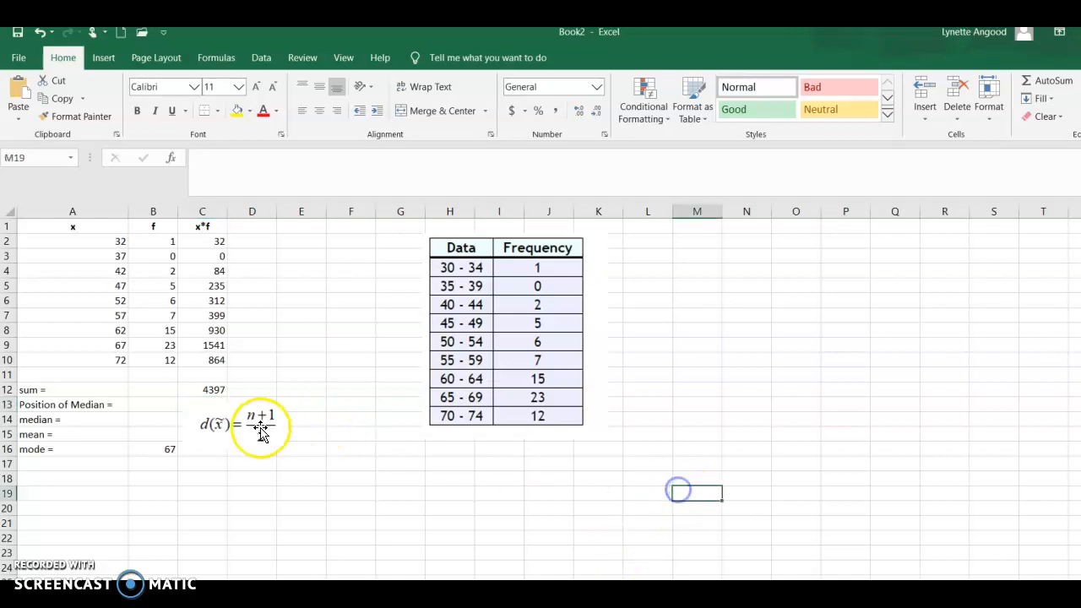
pyautogui.click(260, 430)
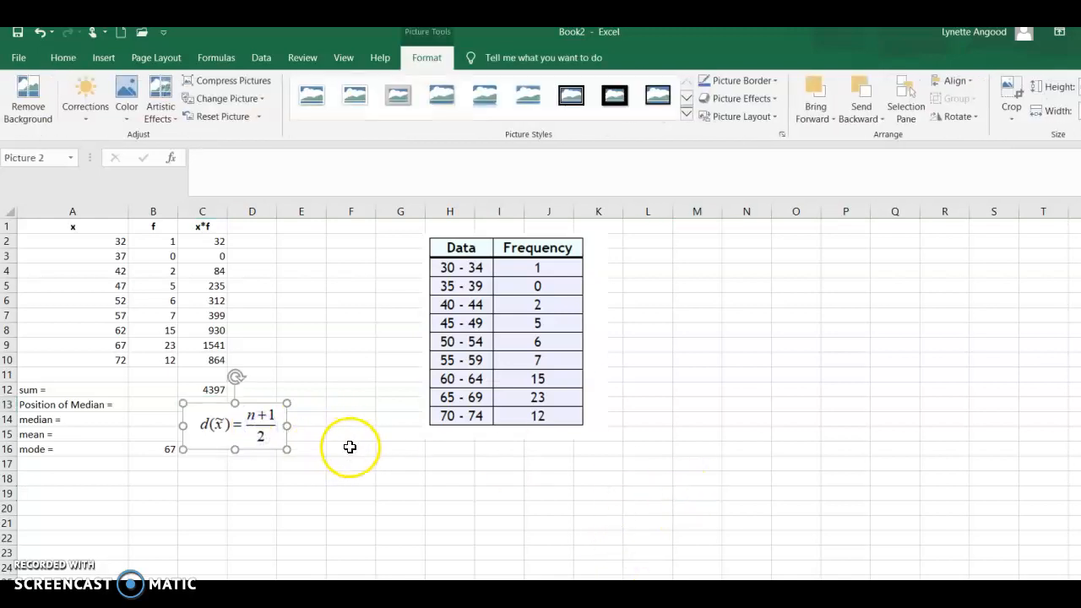
pyautogui.moveTo(261, 424); pyautogui.dragTo(363, 448)
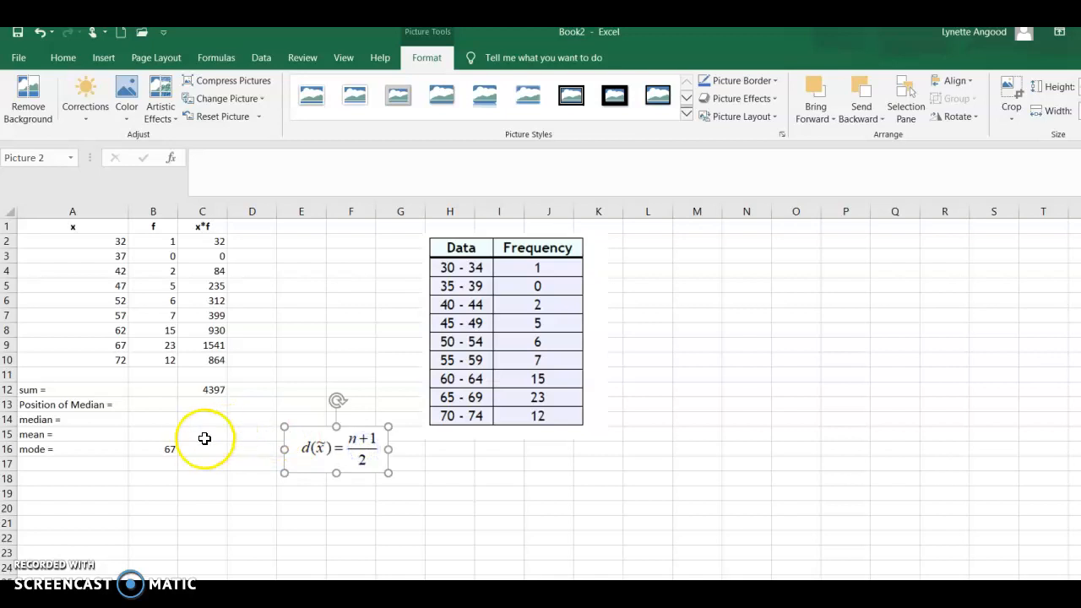
pyautogui.click(202, 438)
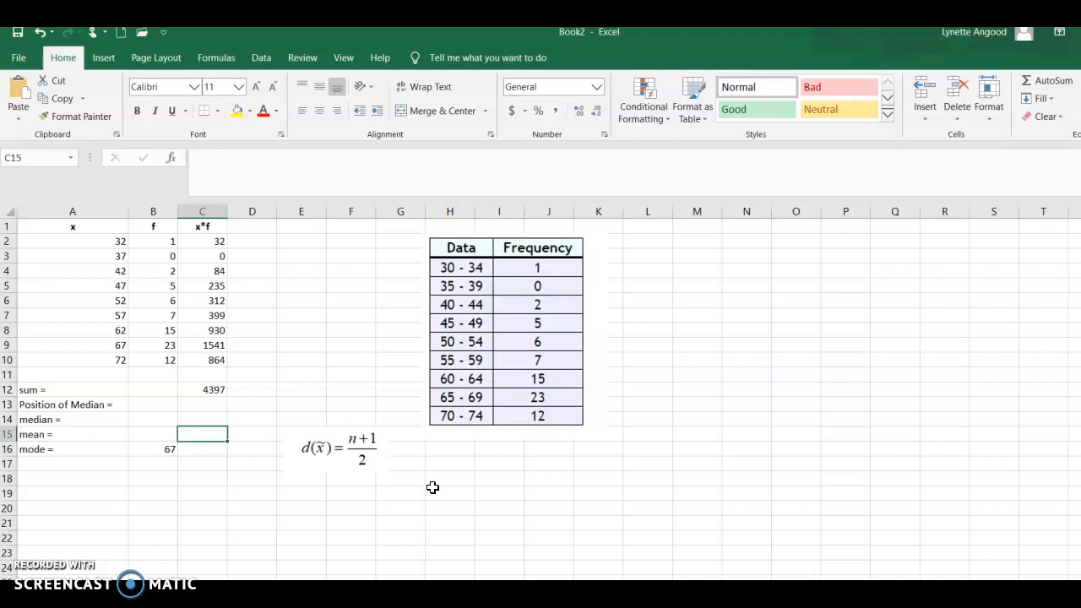
# Total the frequencies in cell B12 with =sum(B2:B10).
pyautogui.press('Up')
pyautogui.press('Up')
pyautogui.press('Up')
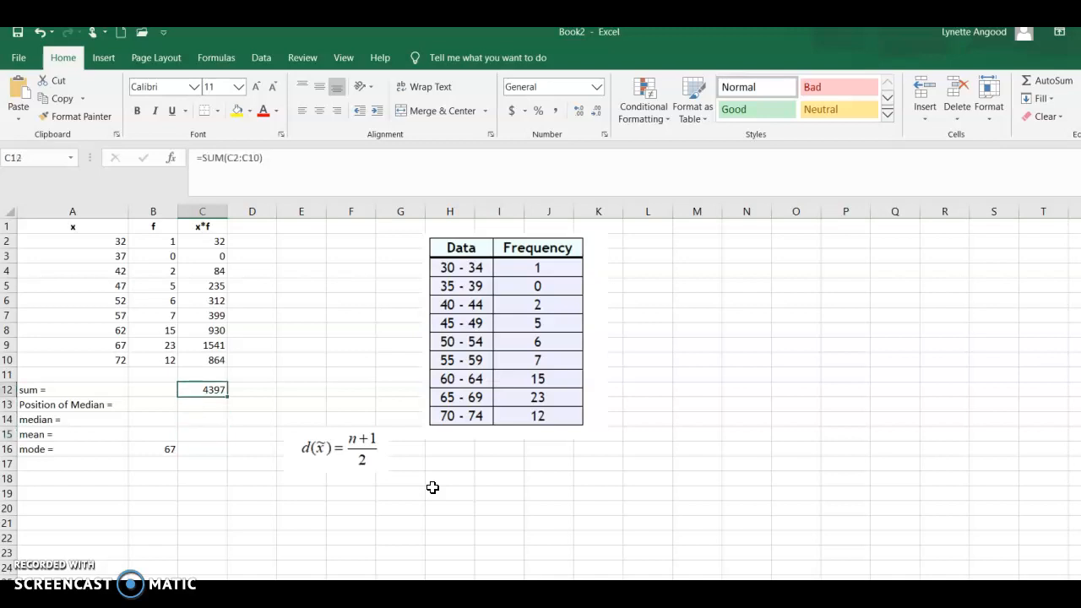
pyautogui.press('Left')
pyautogui.write('=sum(')
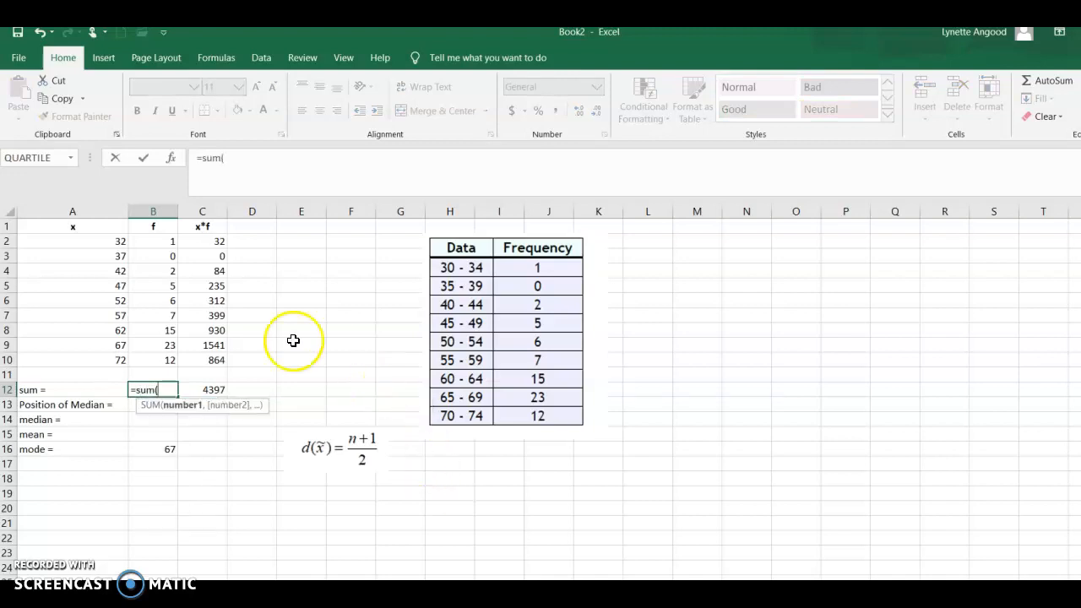
pyautogui.moveTo(155, 240); pyautogui.dragTo(164, 358)
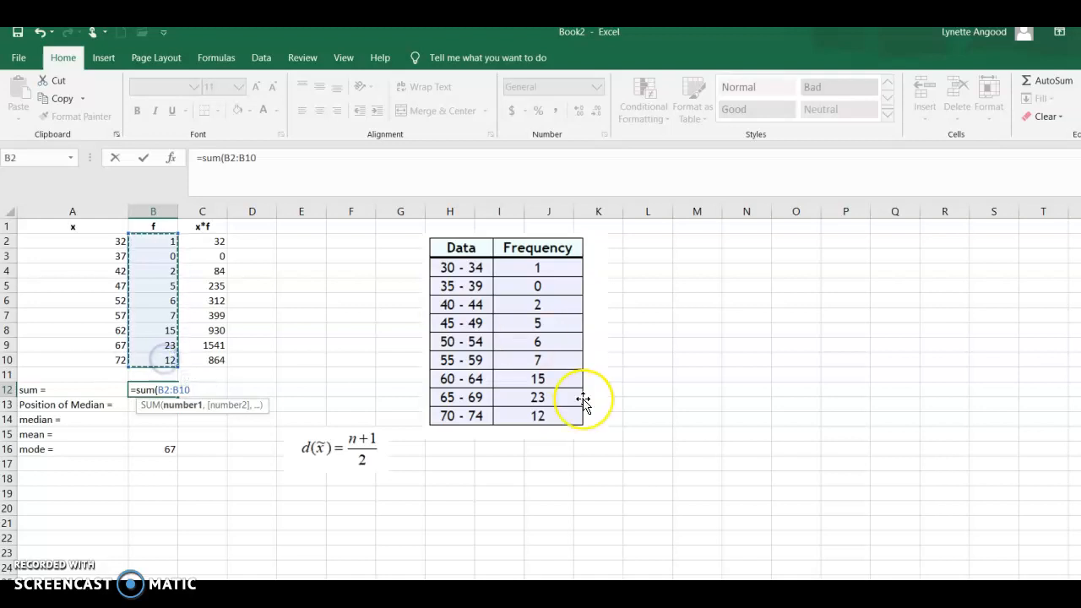
pyautogui.write(')')
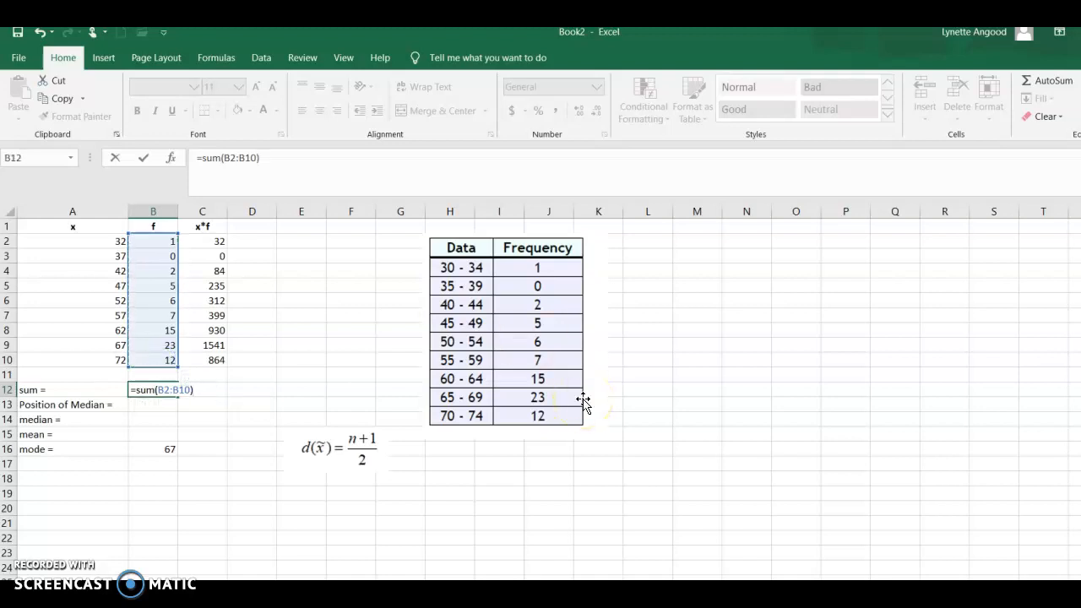
pyautogui.press('Return')
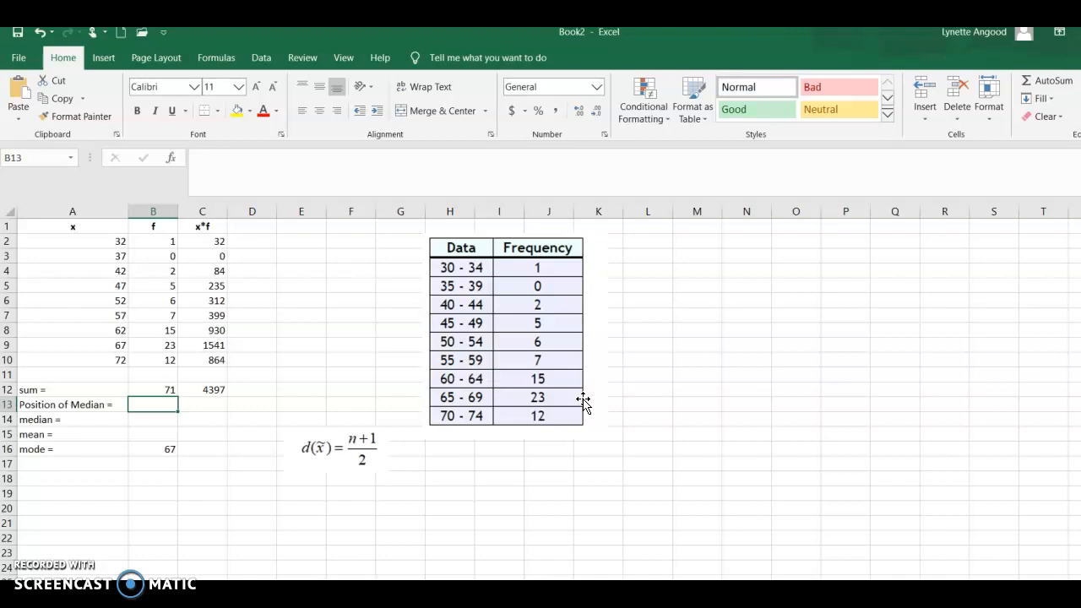
pyautogui.press('Down')
pyautogui.press('Down')
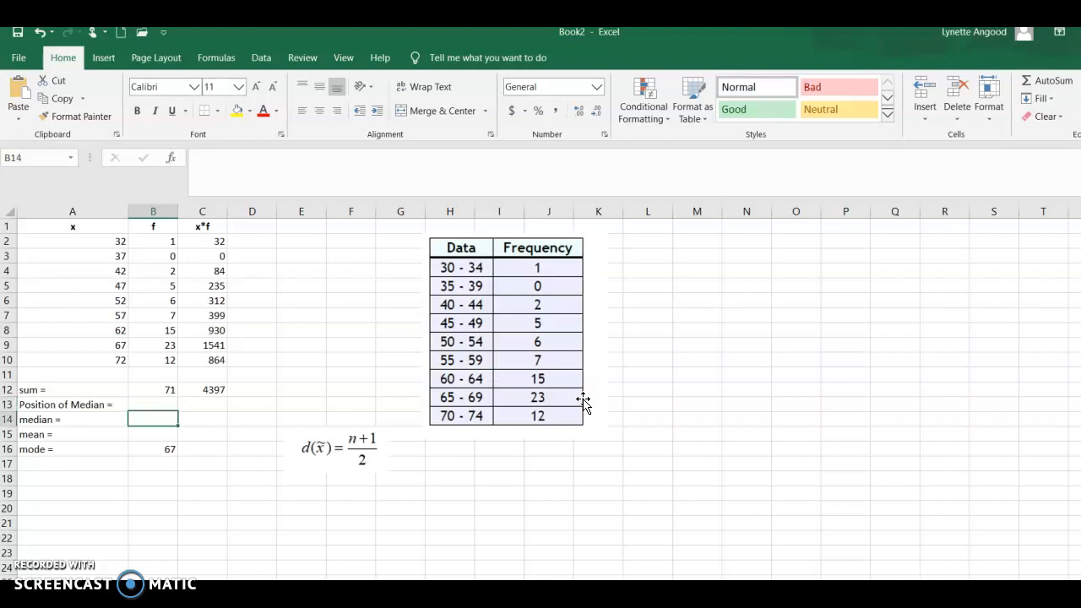
# Calculate the mean in cell C15 by dividing the x*f total by the frequency total with =C12/B12.
pyautogui.press('Right')
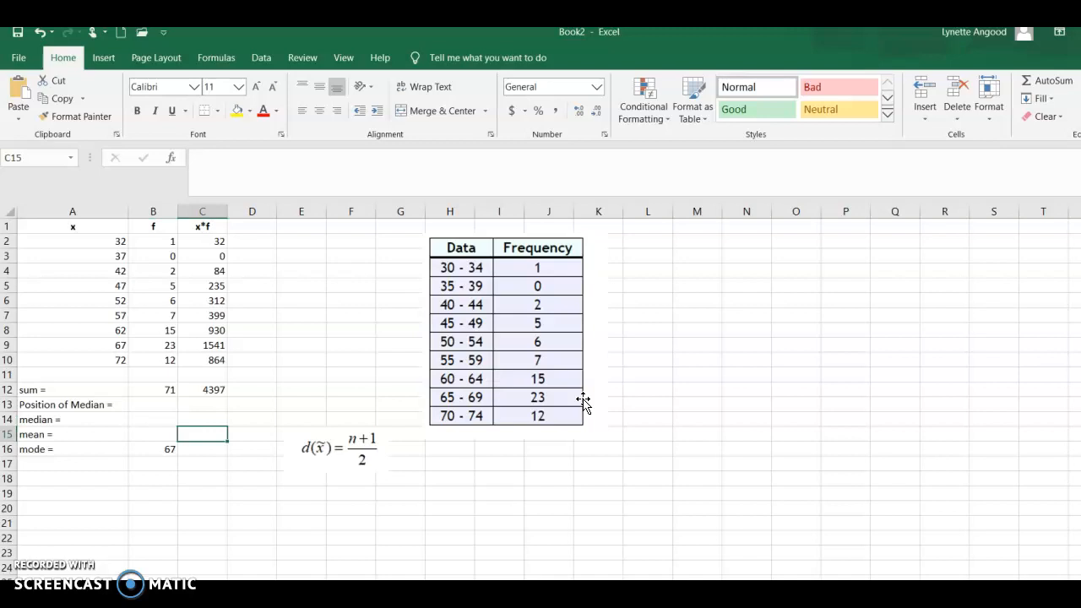
pyautogui.write('=sum')
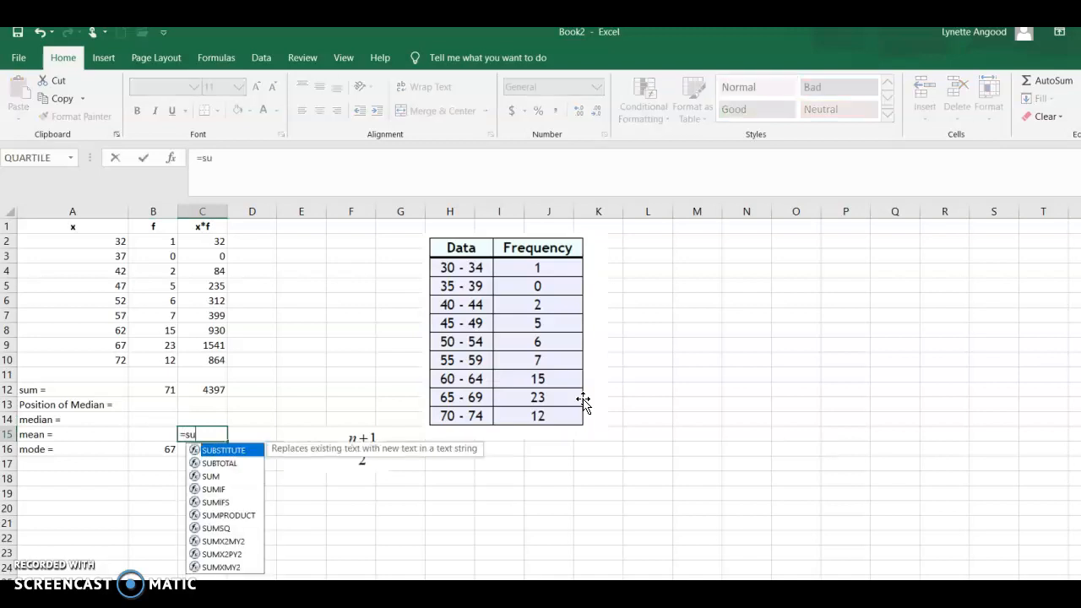
pyautogui.press('BackSpace')
pyautogui.press('BackSpace')
pyautogui.press('BackSpace')
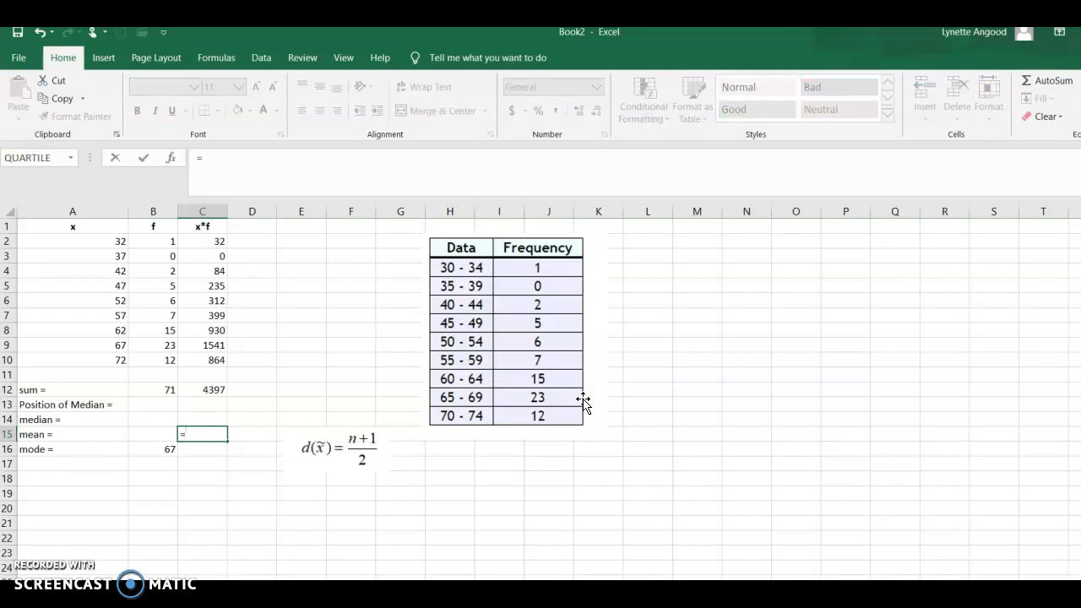
pyautogui.click(218, 389)
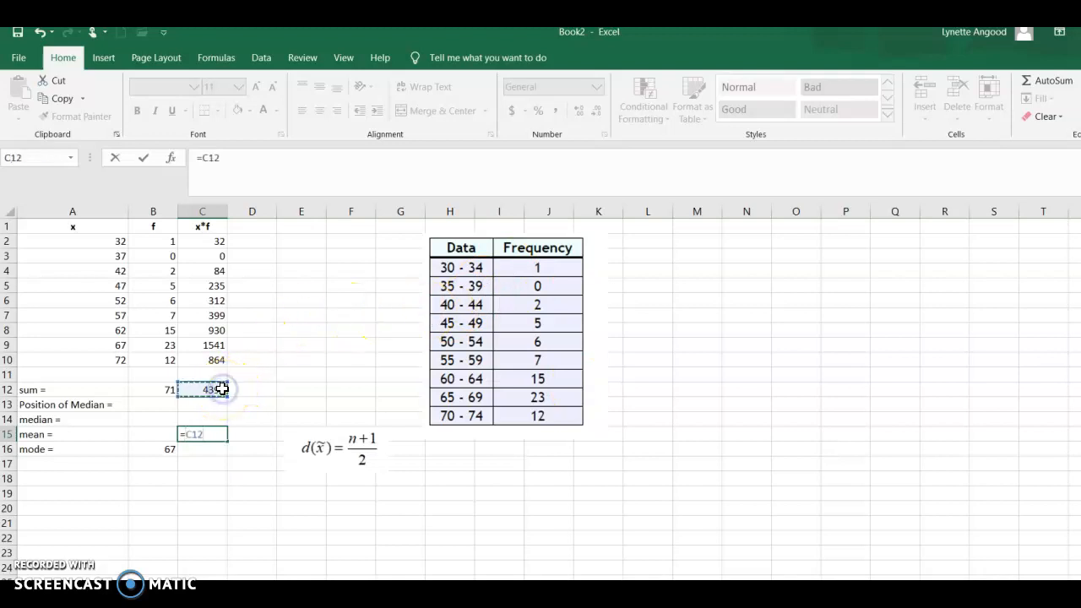
pyautogui.write('/')
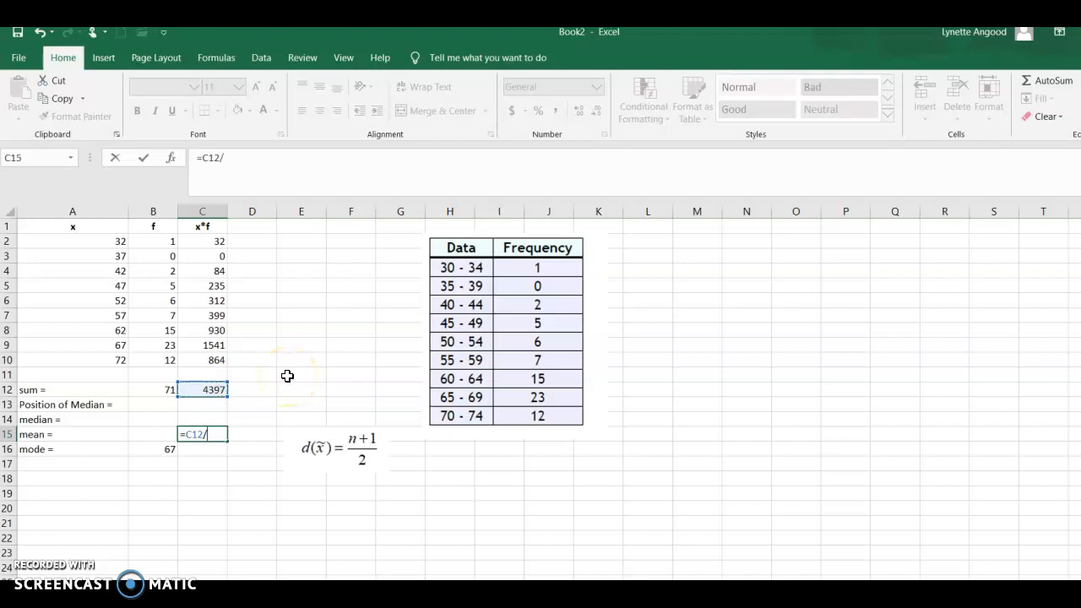
pyautogui.click(154, 389)
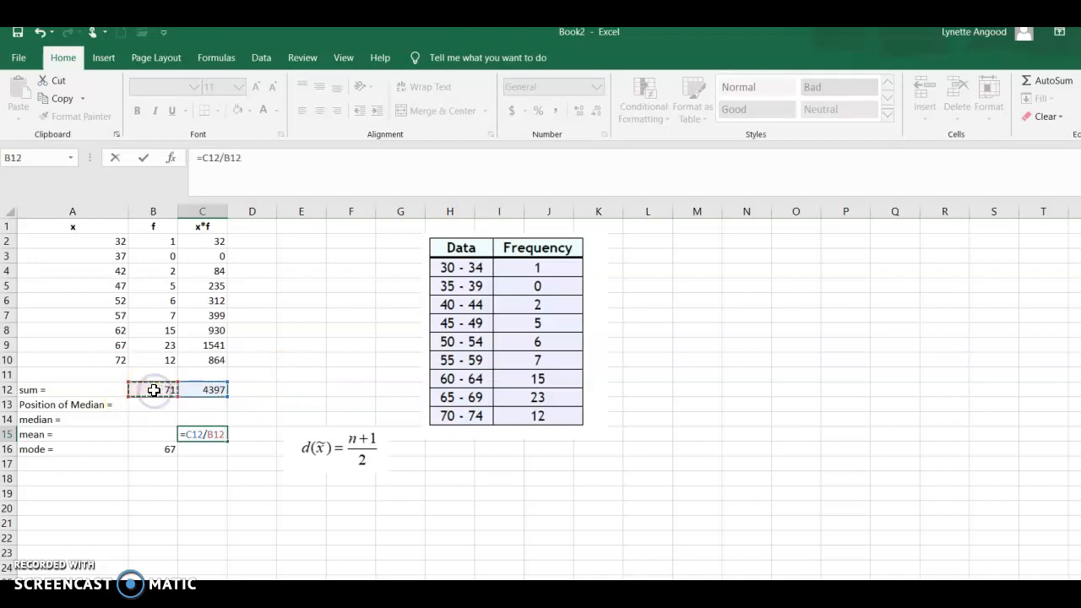
pyautogui.press('Return')
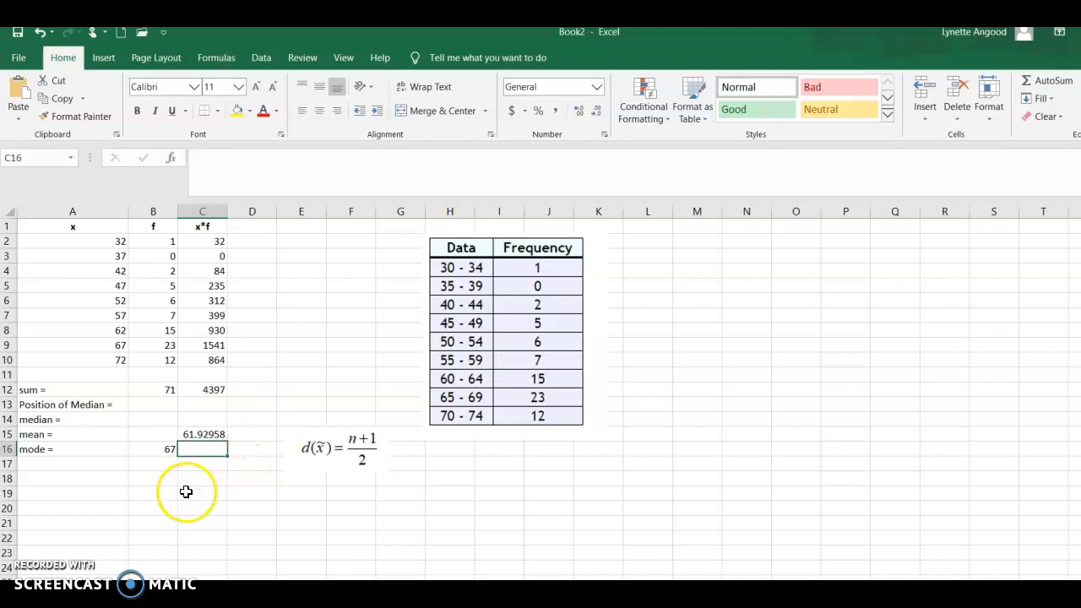
# Move the mode value from cell B16 to C16.
pyautogui.click(165, 450)
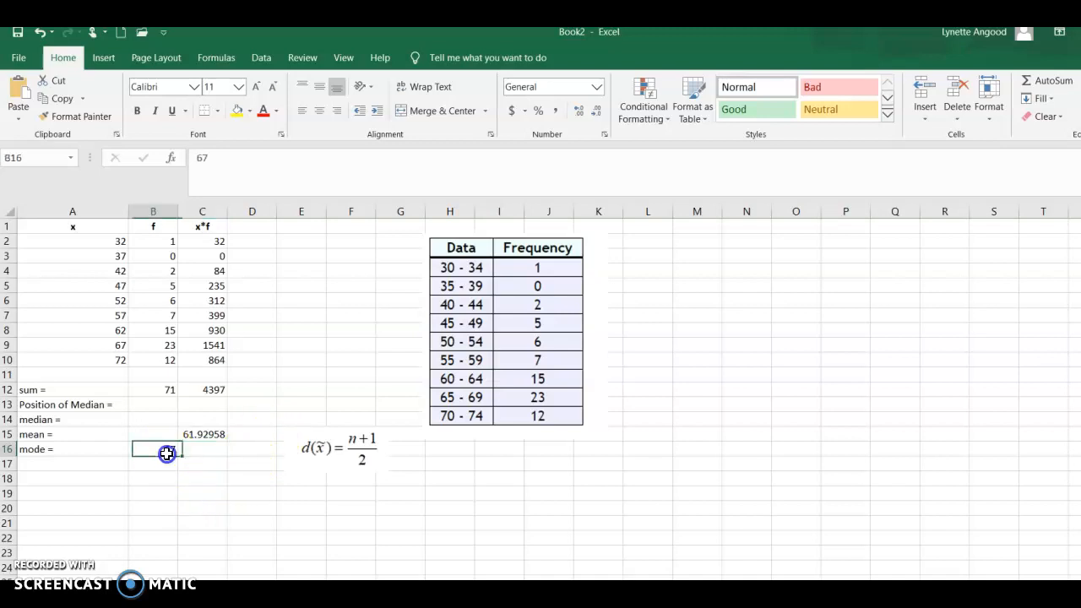
pyautogui.hotkey('ctrl', 'x')
pyautogui.click(224, 452)
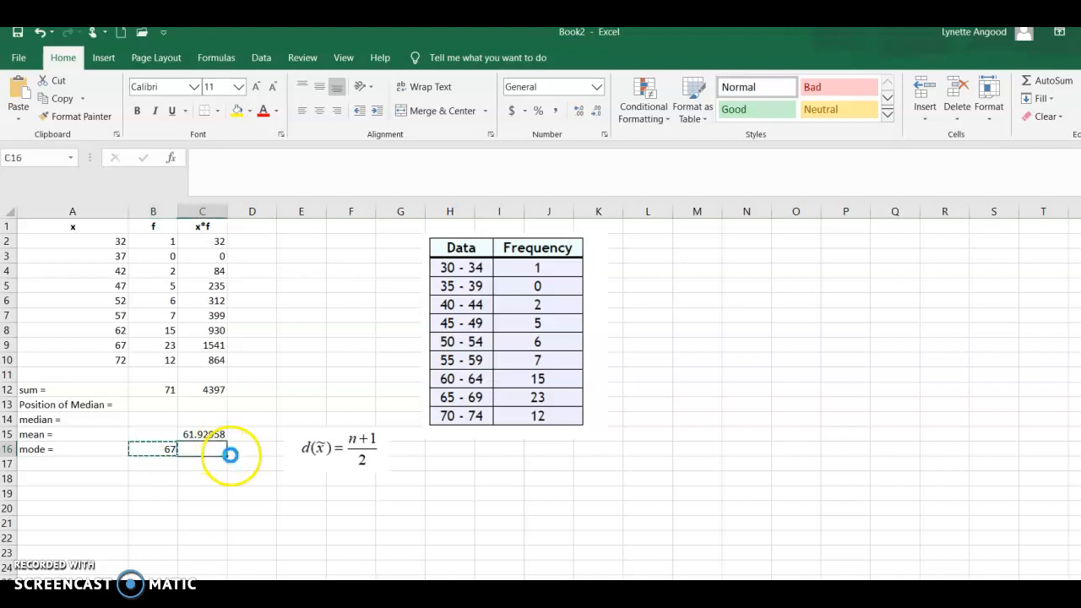
pyautogui.hotkey('ctrl', 'v')
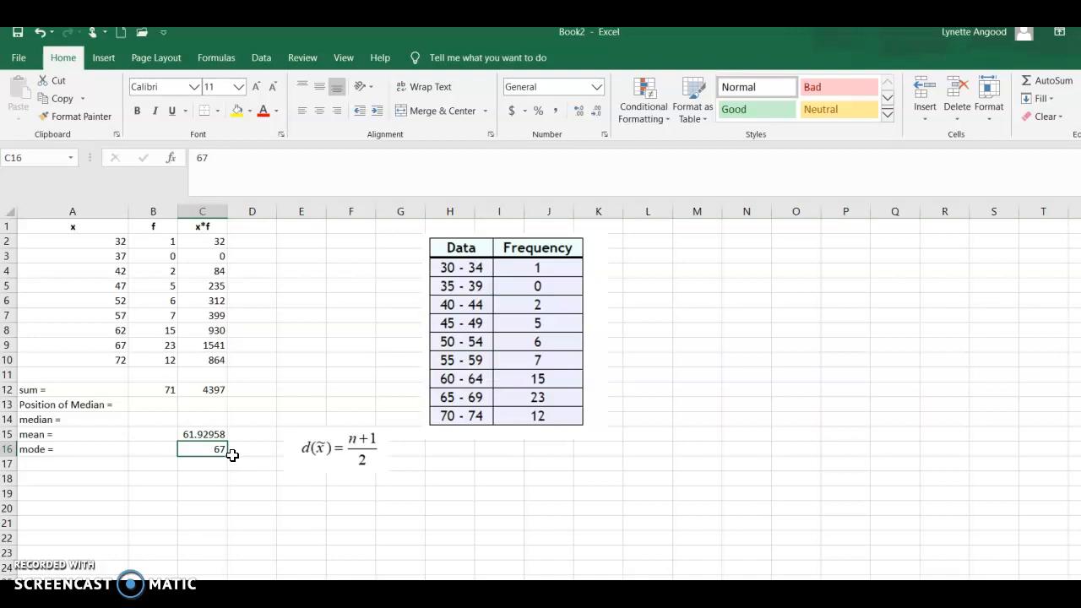
# Move the median position formula picture beside rows 12 to 14 in columns D to F, and calculate the median position in C13 with =(B12+1)/2.
pyautogui.moveTo(326, 445); pyautogui.dragTo(287, 398)
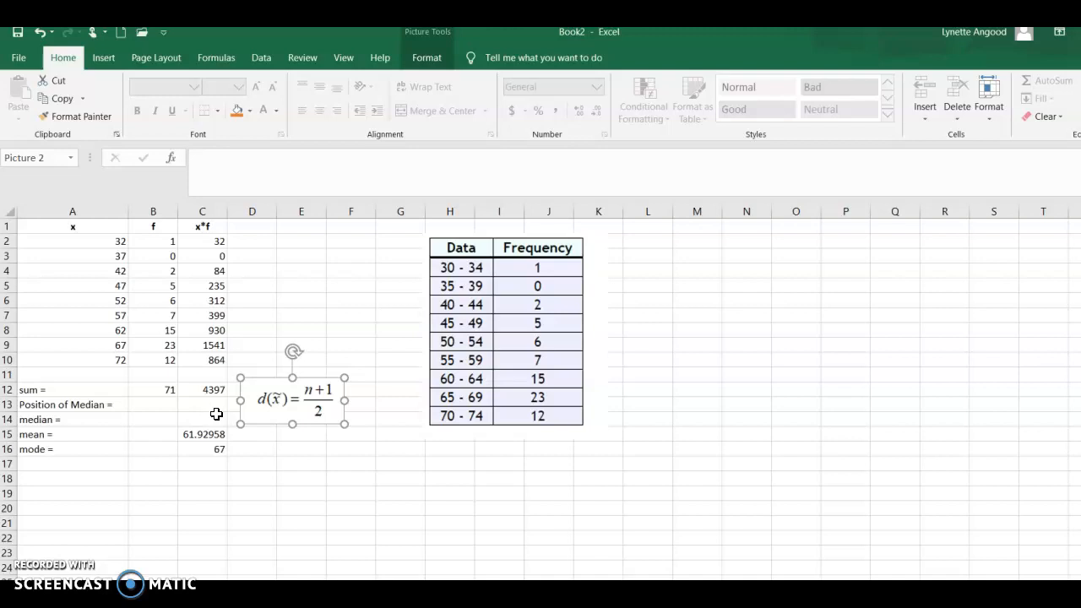
pyautogui.click(158, 405)
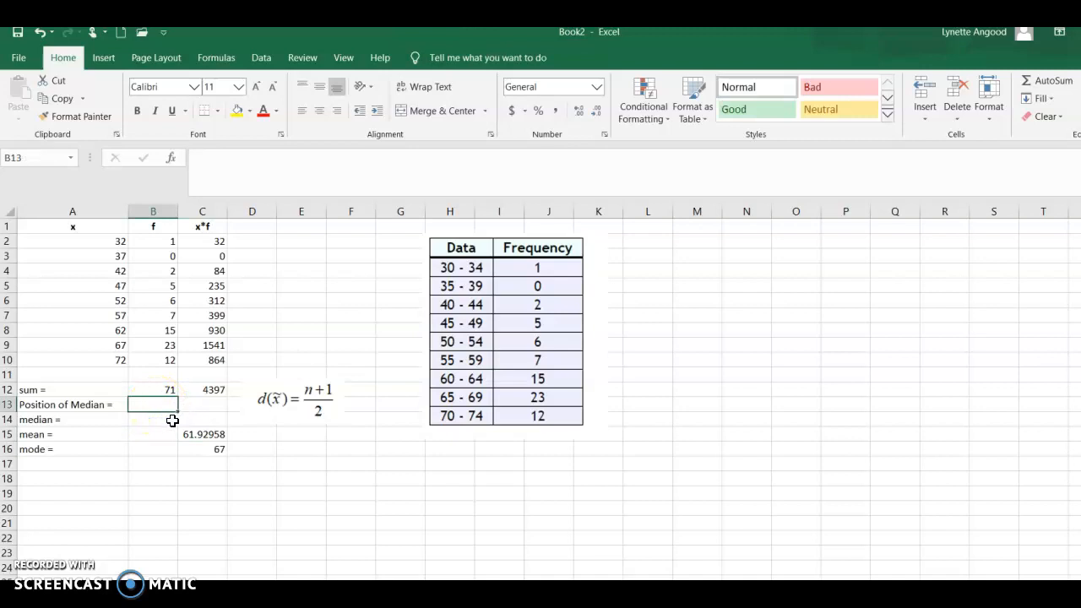
pyautogui.click(170, 406)
pyautogui.click(201, 403)
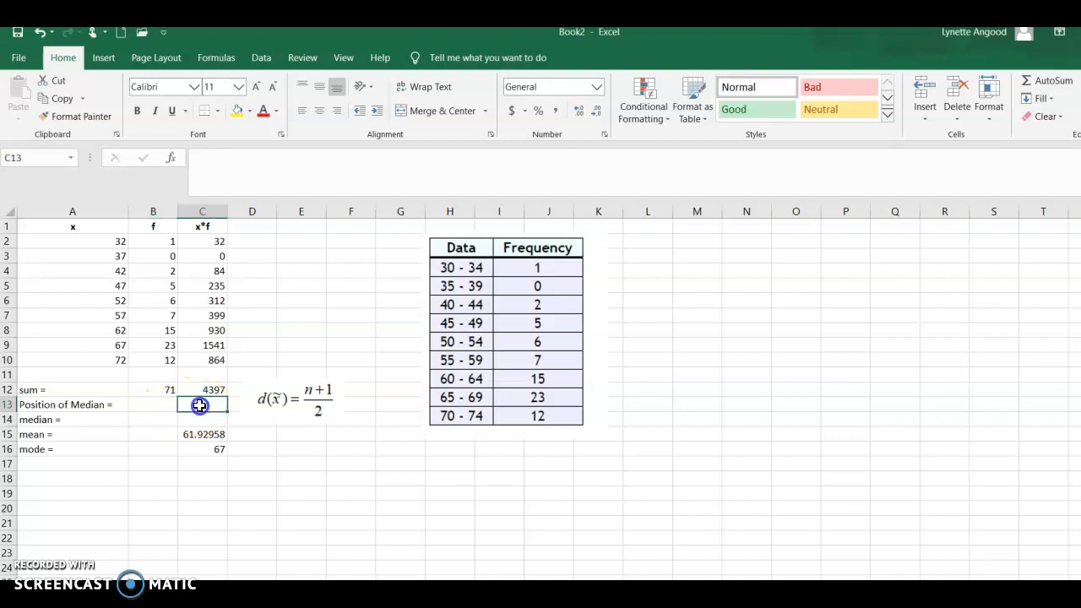
pyautogui.write('=')
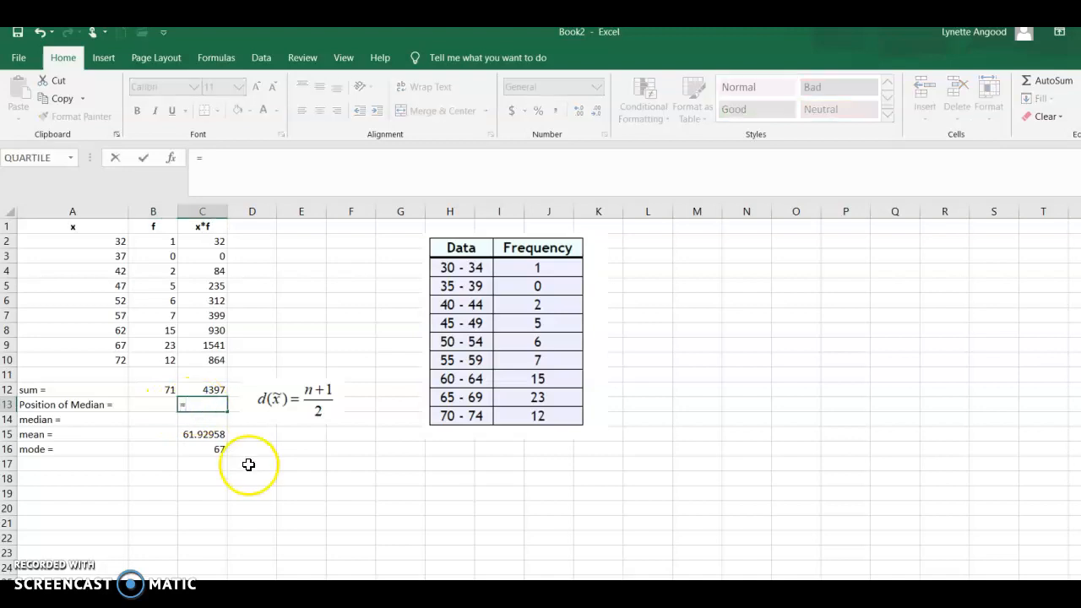
pyautogui.click(167, 389)
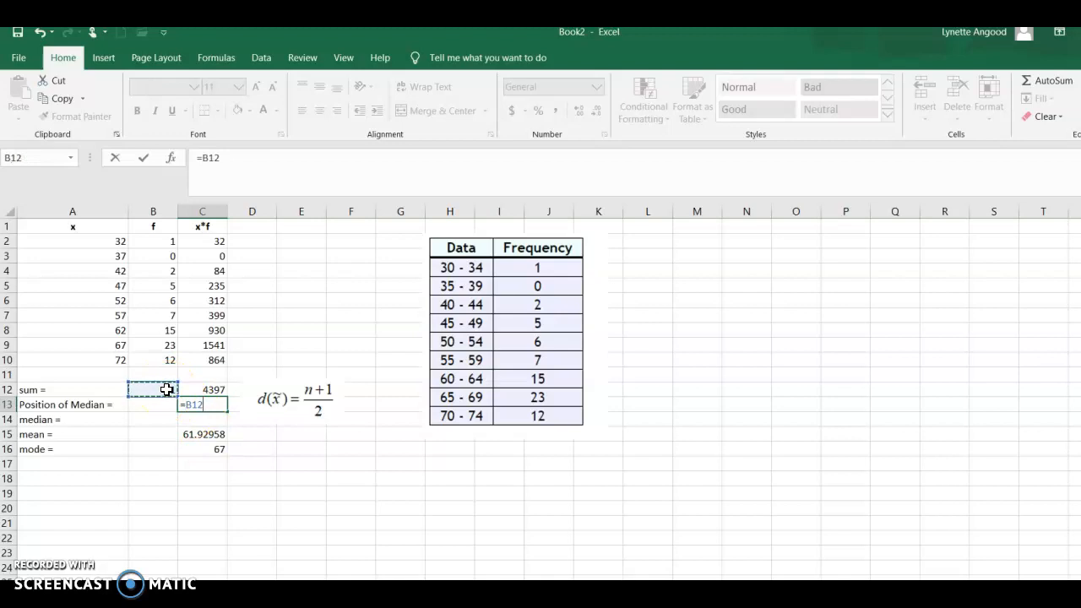
pyautogui.press('BackSpace')
pyautogui.press('BackSpace')
pyautogui.press('BackSpace')
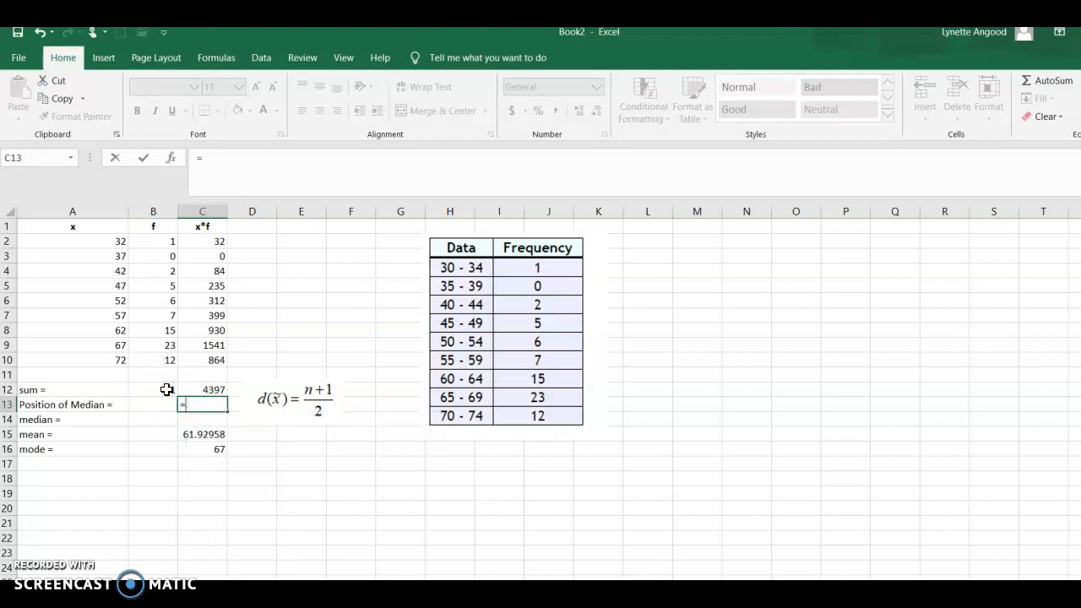
pyautogui.click(188, 404)
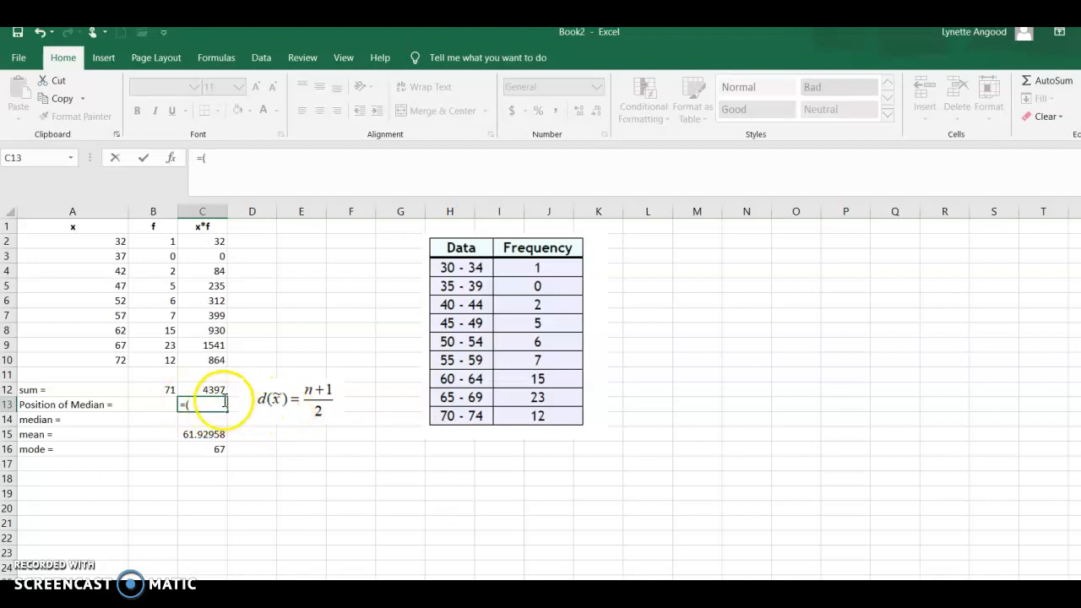
pyautogui.click(163, 392)
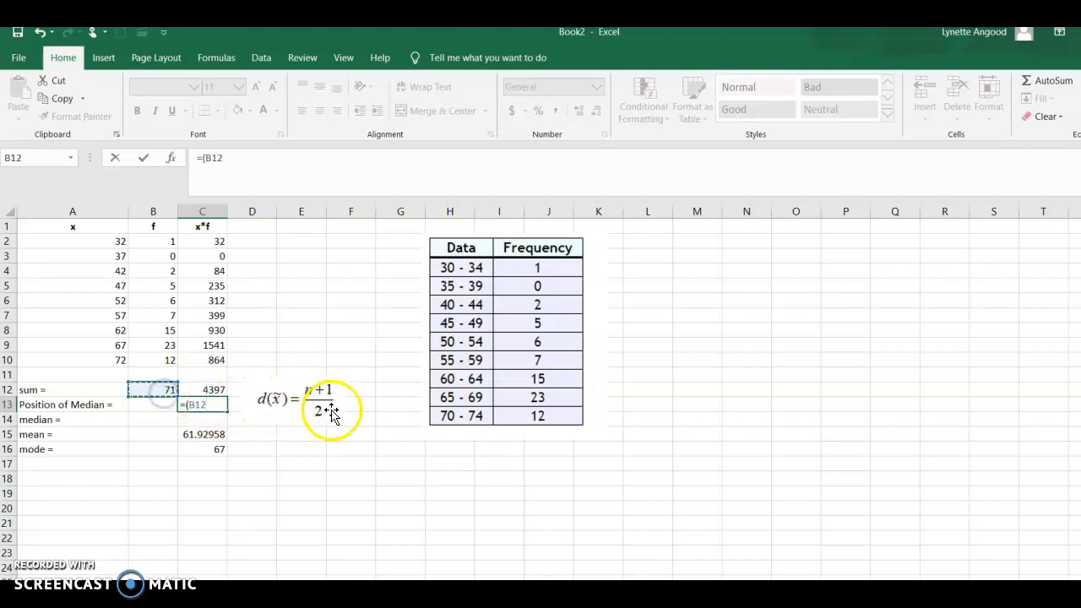
pyautogui.write('+')
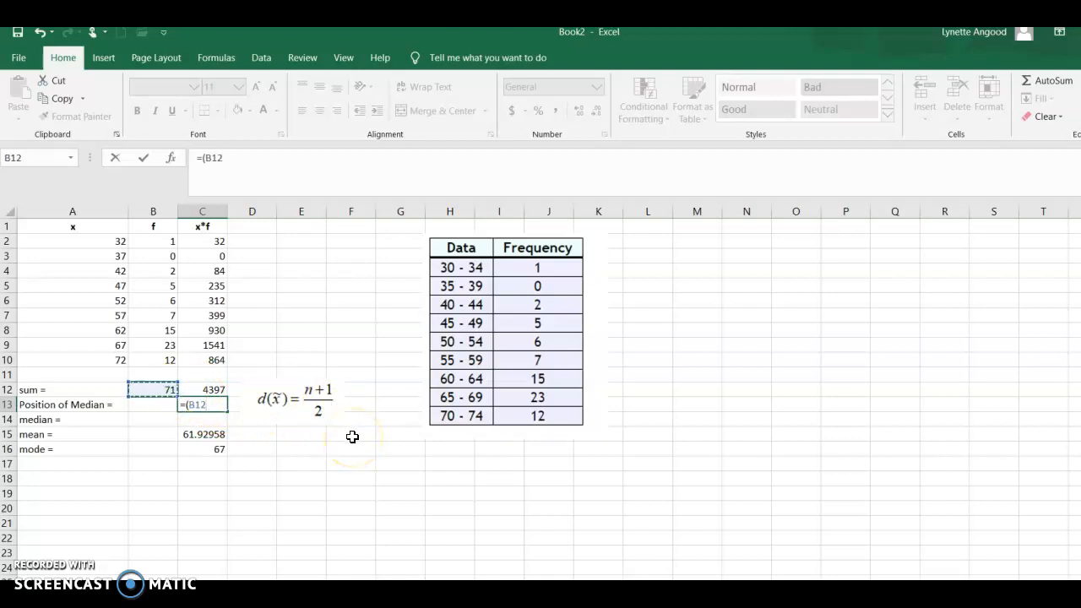
pyautogui.write('1)/2')
pyautogui.press('Return')
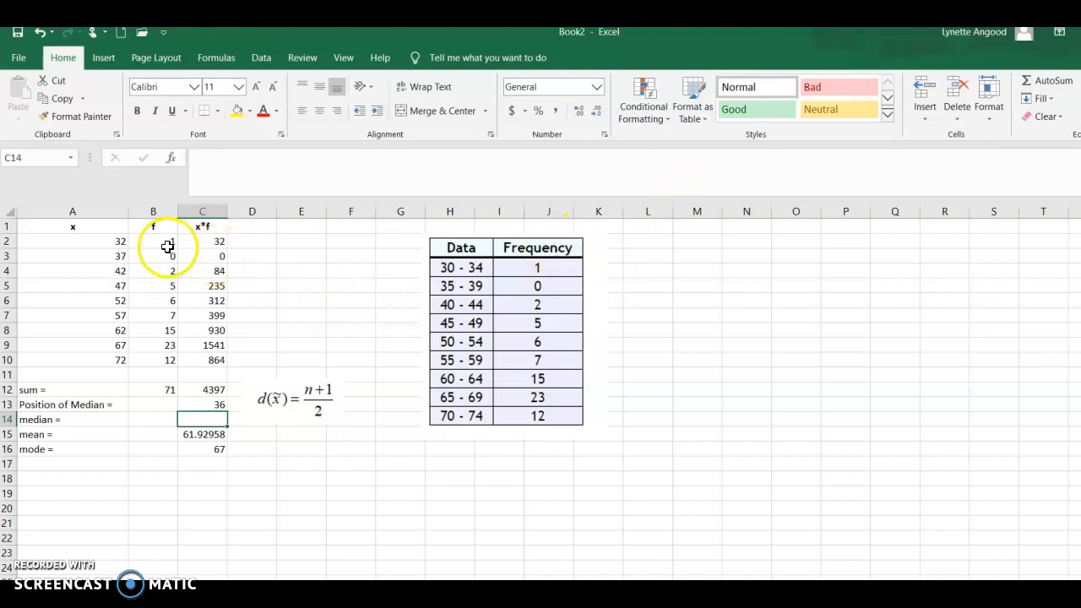
# Enter the cumulative frequencies 1, 1, 3, 8, 14, 21 and 36 in cells L4 to L10, beside the frequency table picture.
pyautogui.click(595, 267)
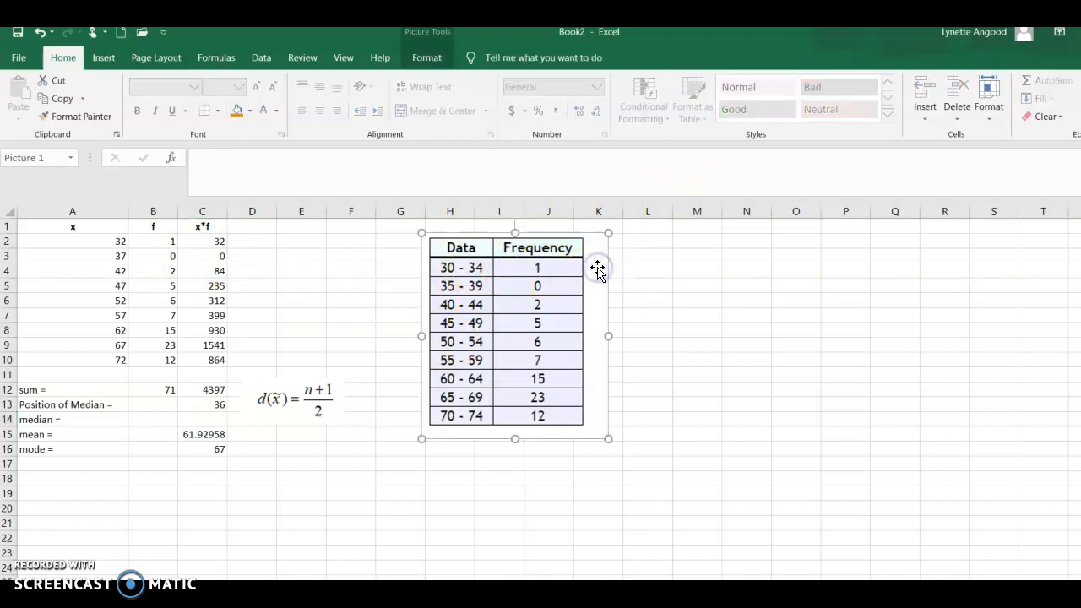
pyautogui.click(641, 276)
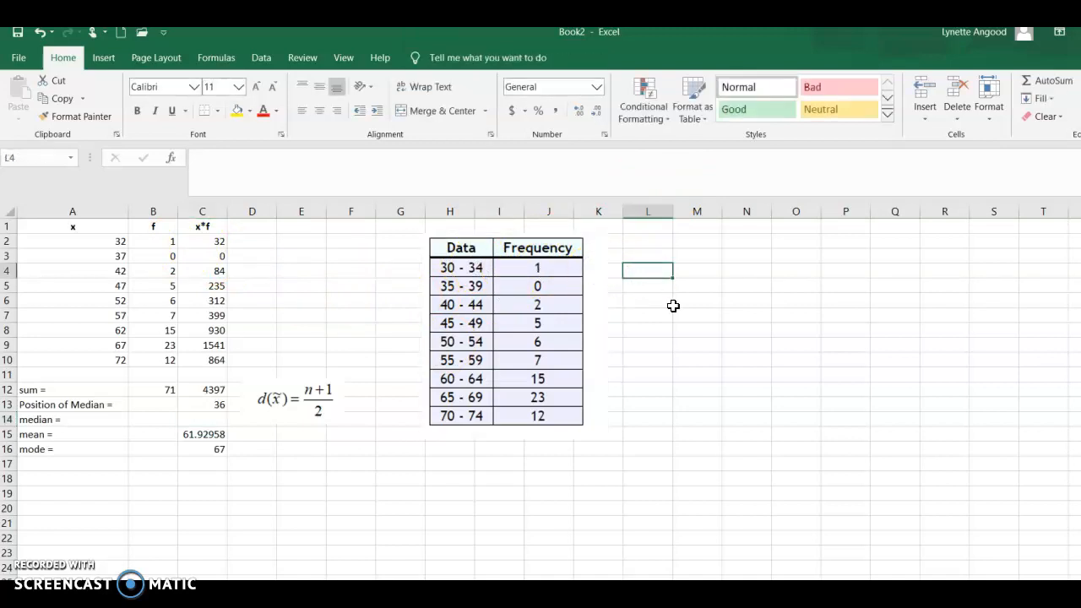
pyautogui.write('1')
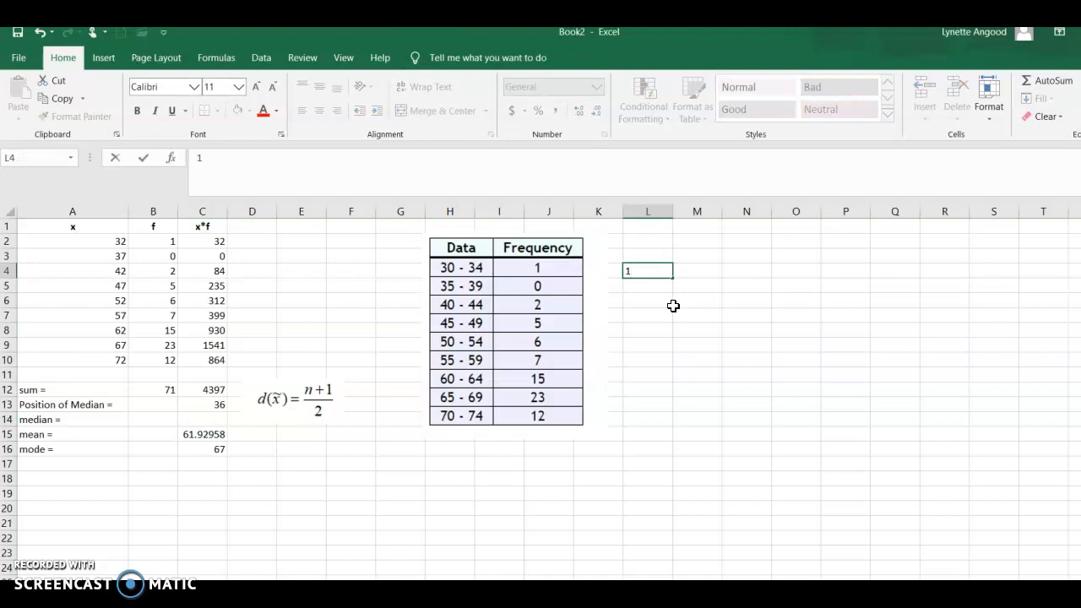
pyautogui.press('Return')
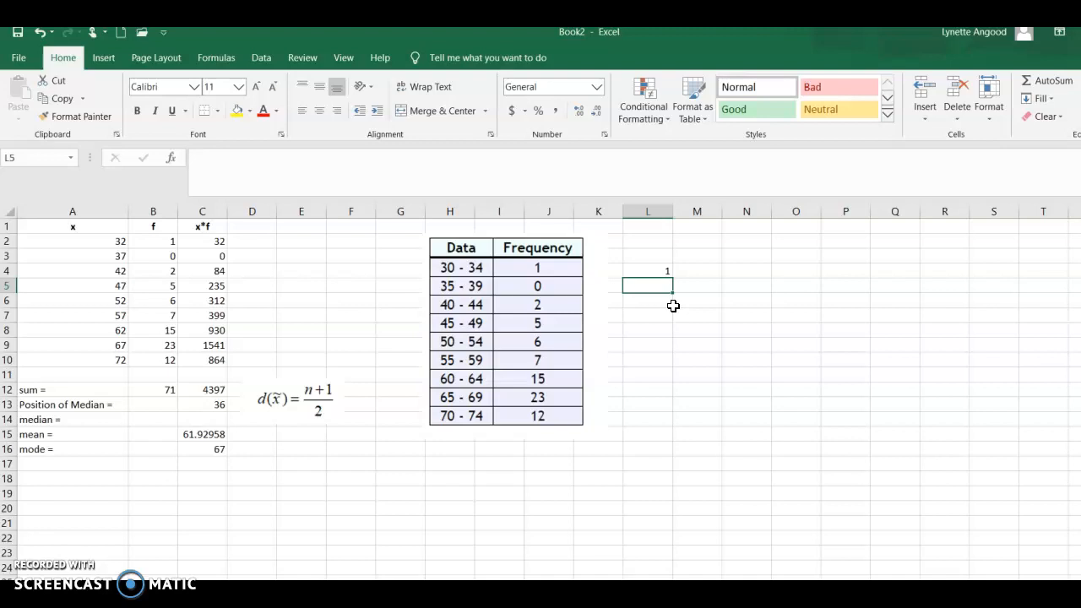
pyautogui.write('1')
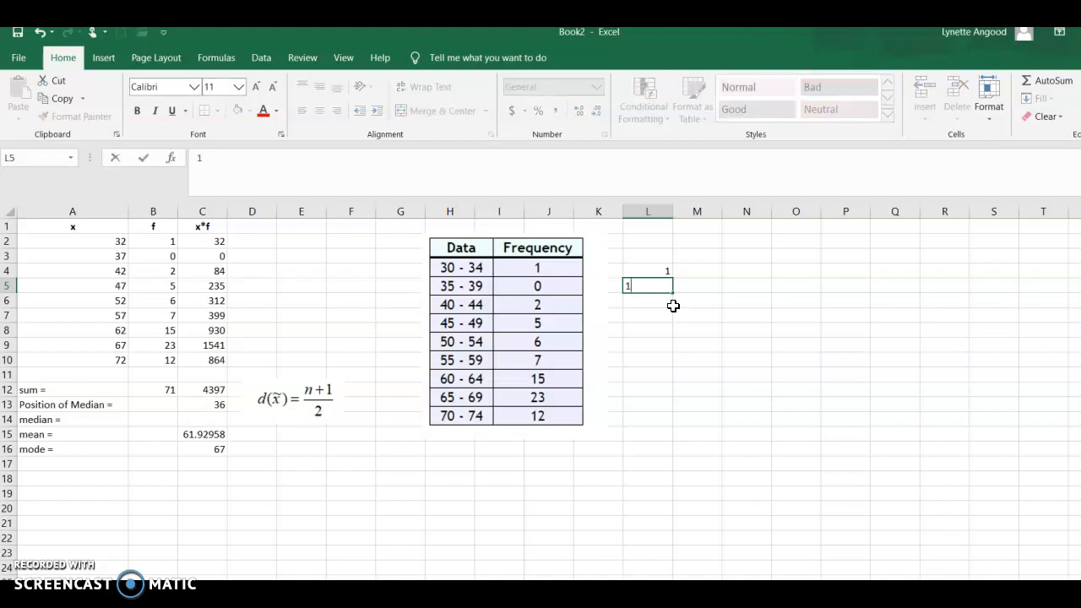
pyautogui.press('Return')
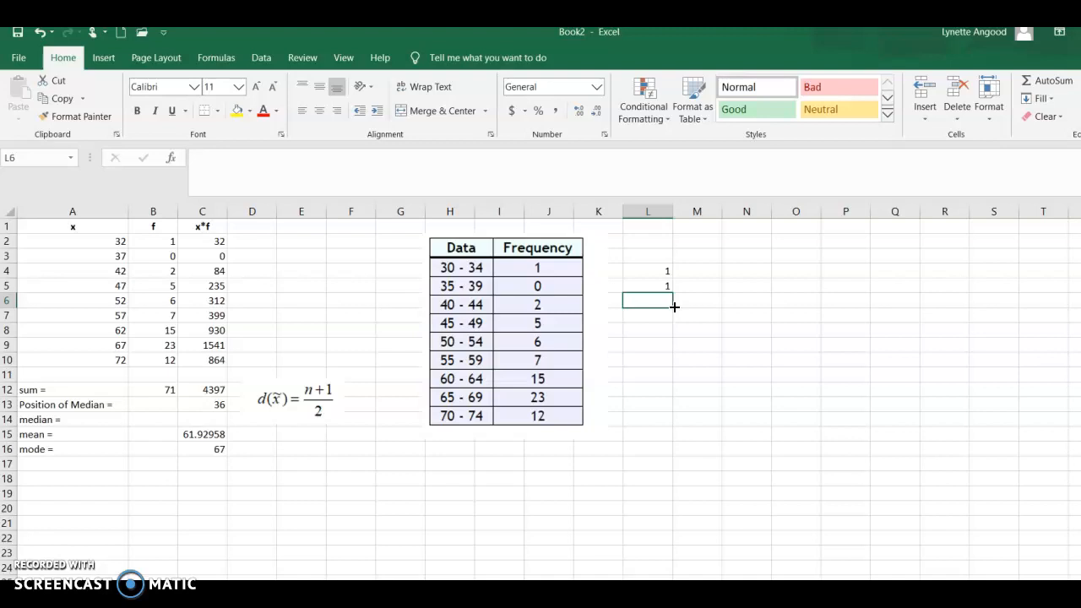
pyautogui.write('3')
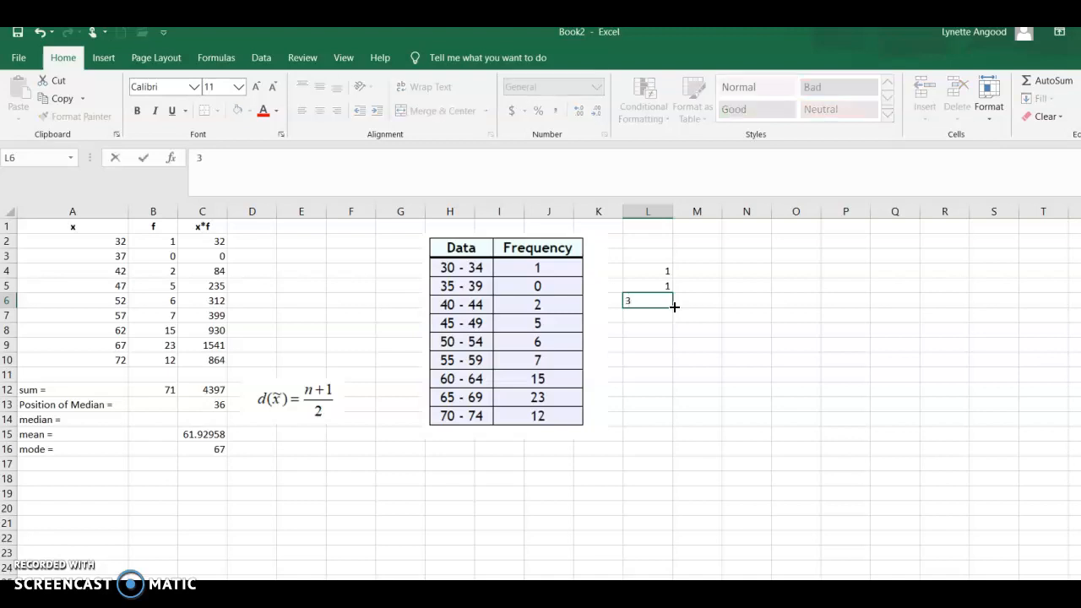
pyautogui.press('Return')
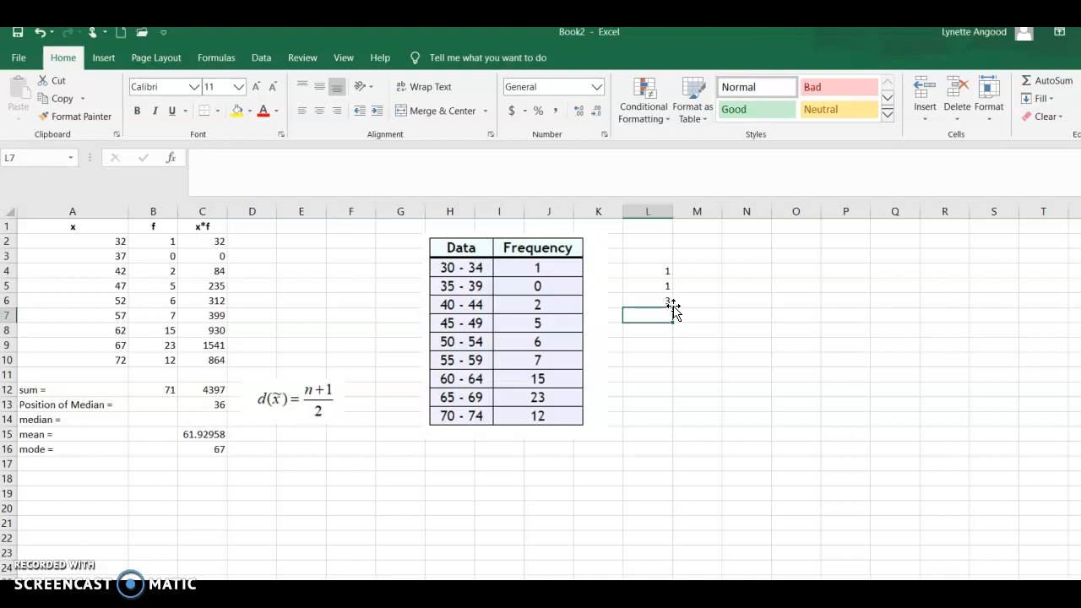
pyautogui.write('8')
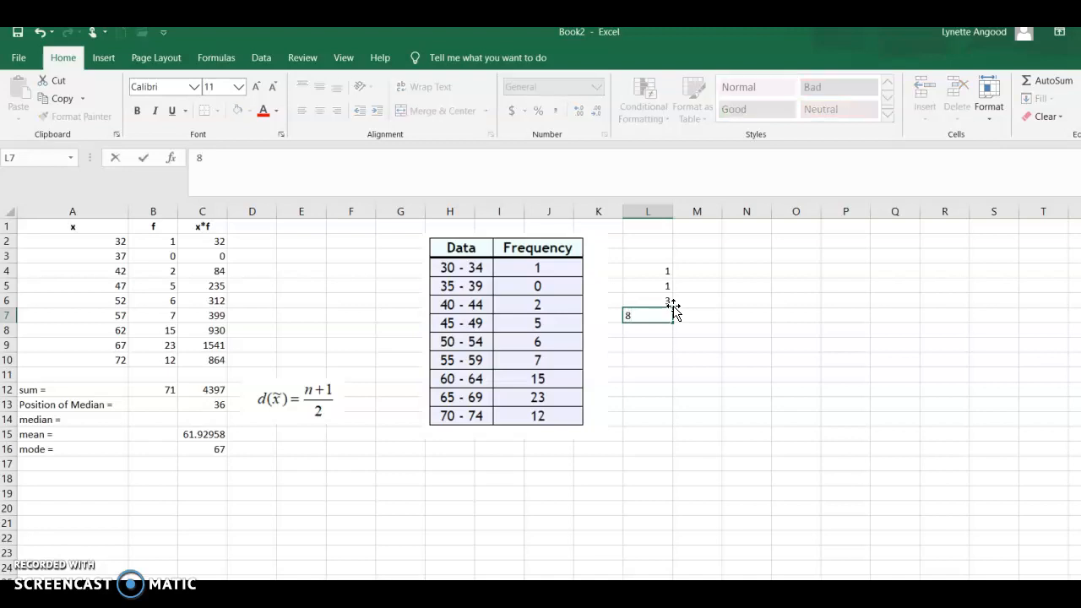
pyautogui.press('Return')
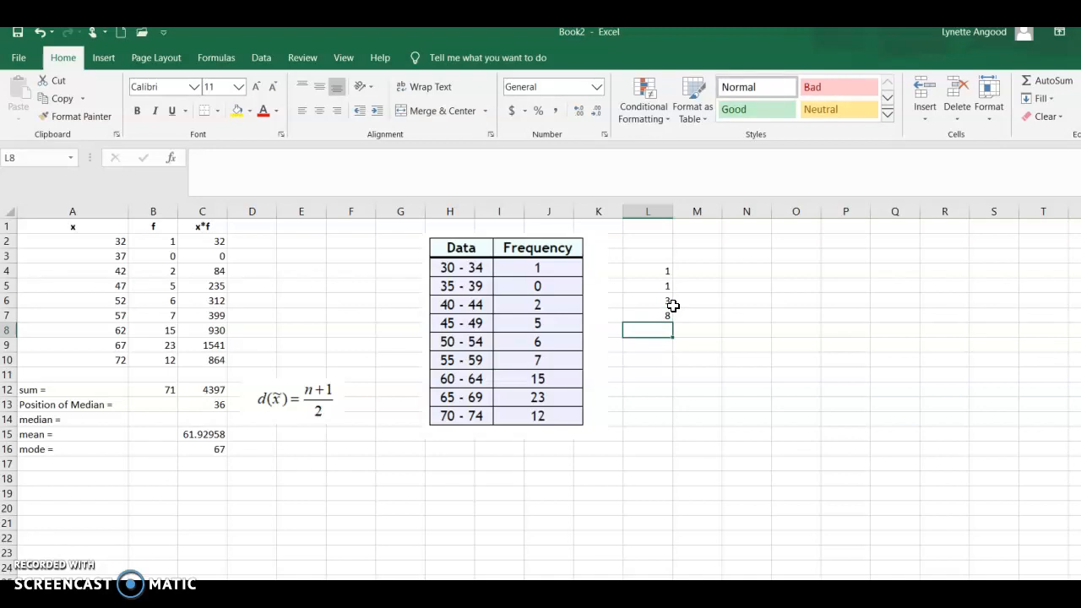
pyautogui.write('14')
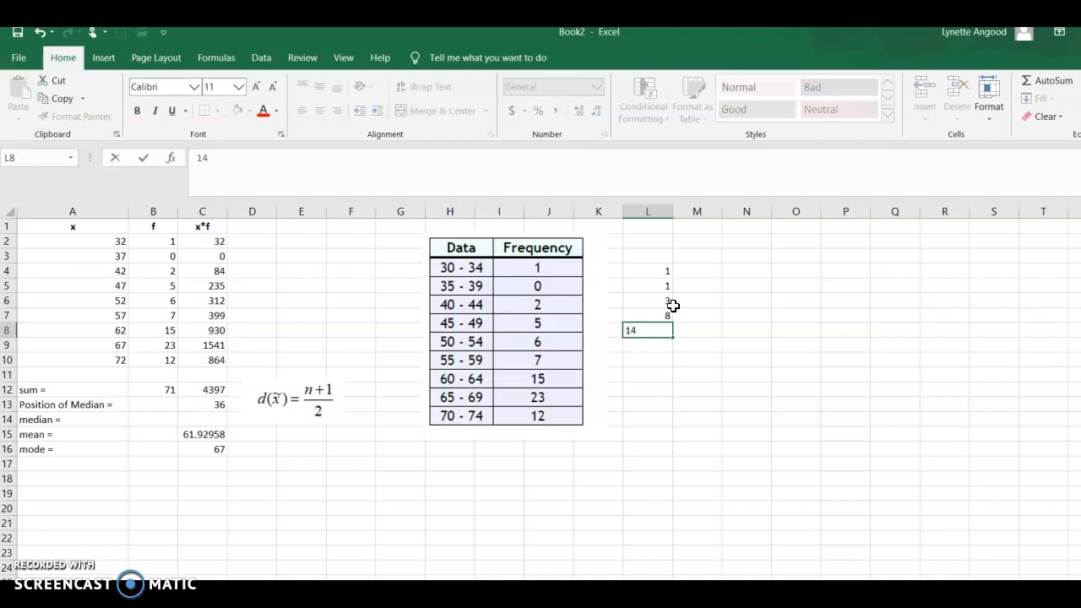
pyautogui.press('Return')
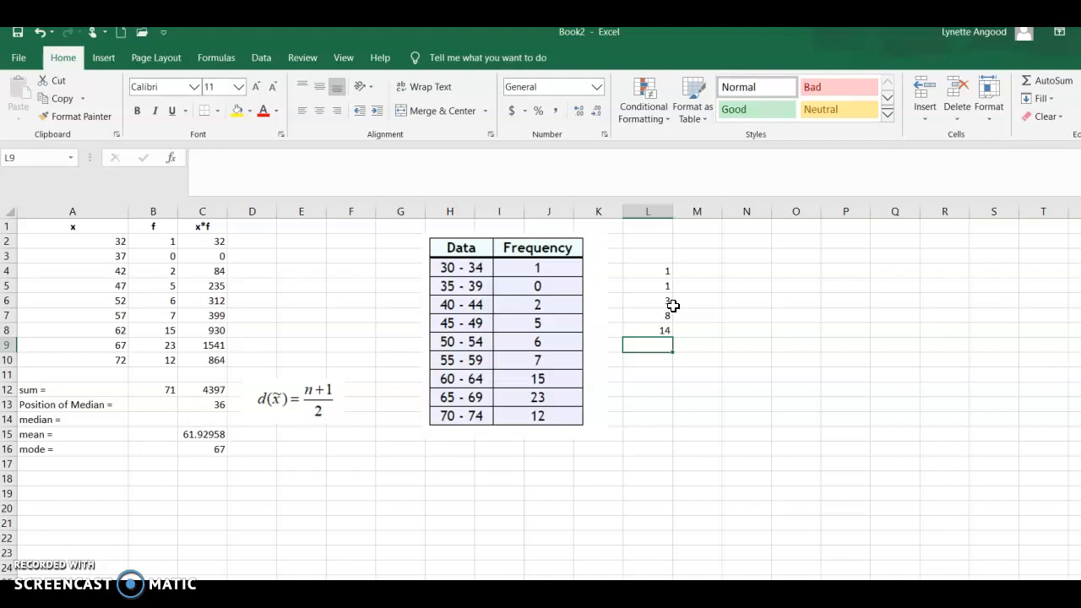
pyautogui.write('21')
pyautogui.press('Return')
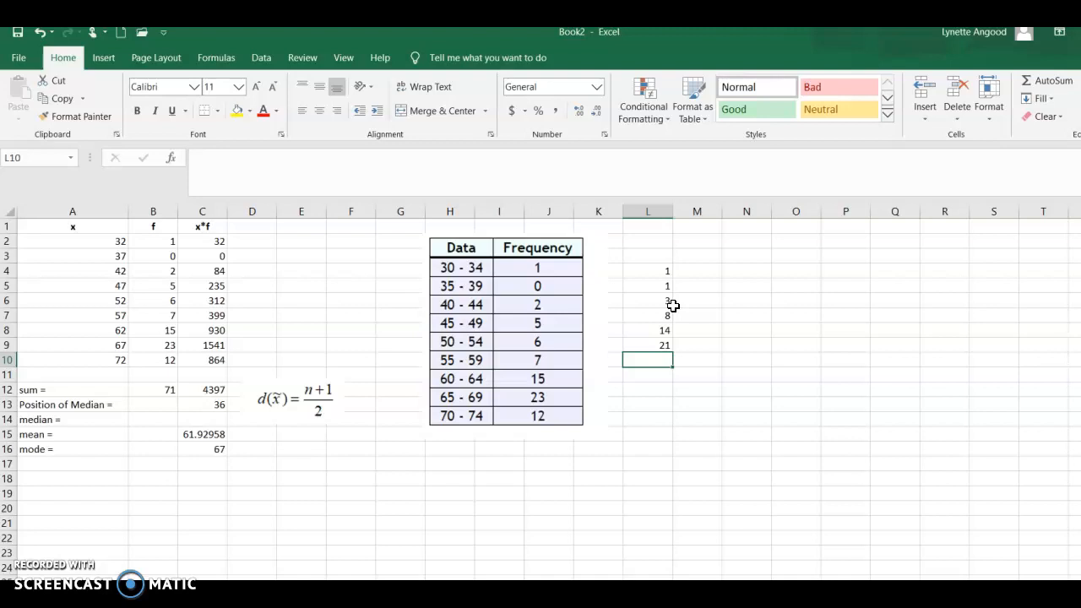
pyautogui.write('36')
pyautogui.press('Return')
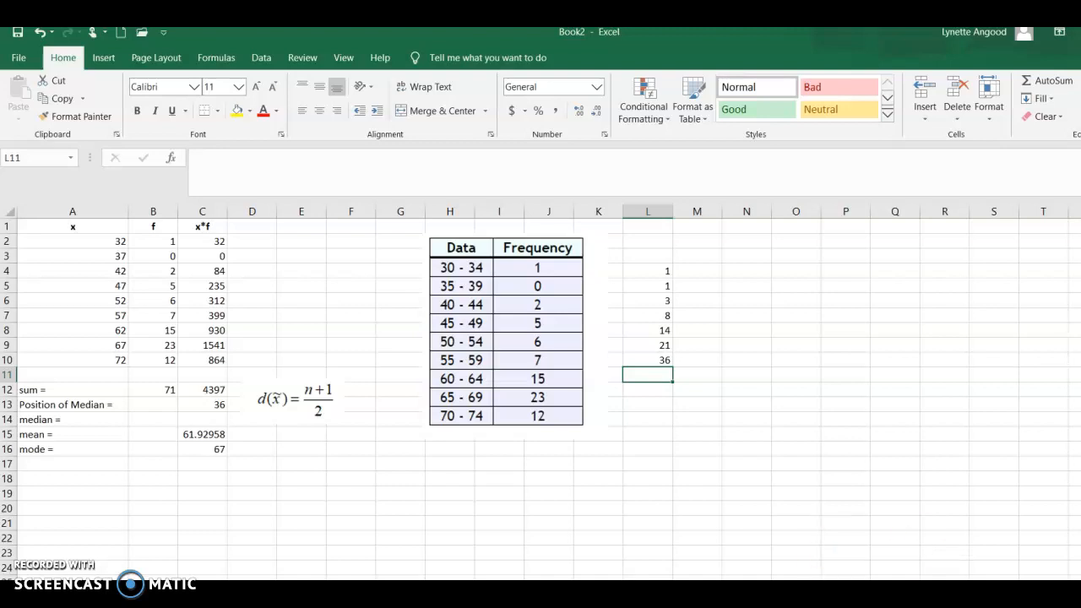
# Enter 62 as the median in cell C14.
pyautogui.click(214, 421)
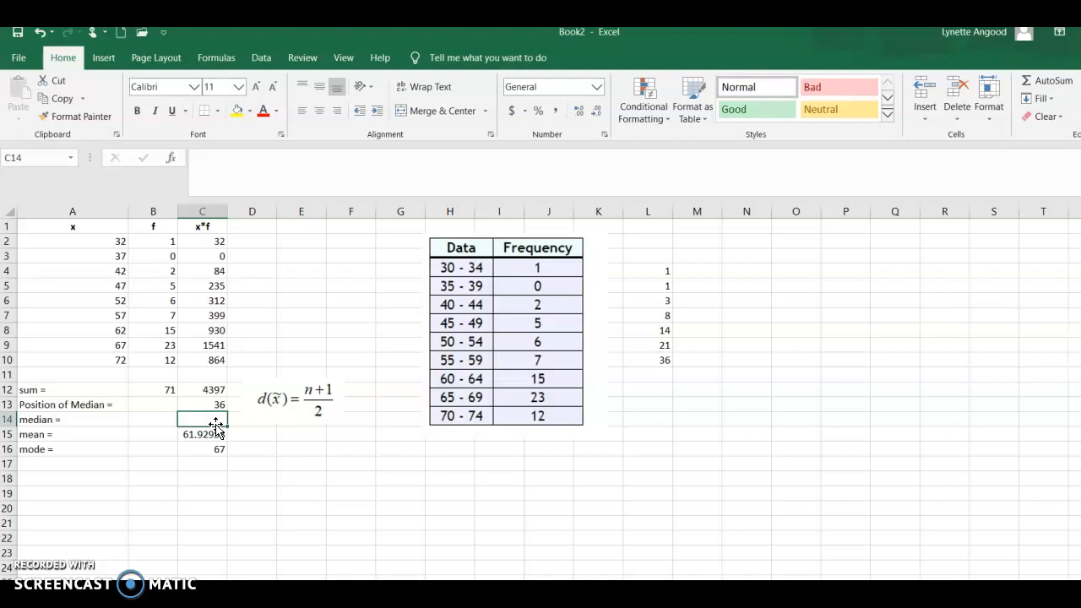
pyautogui.write('62')
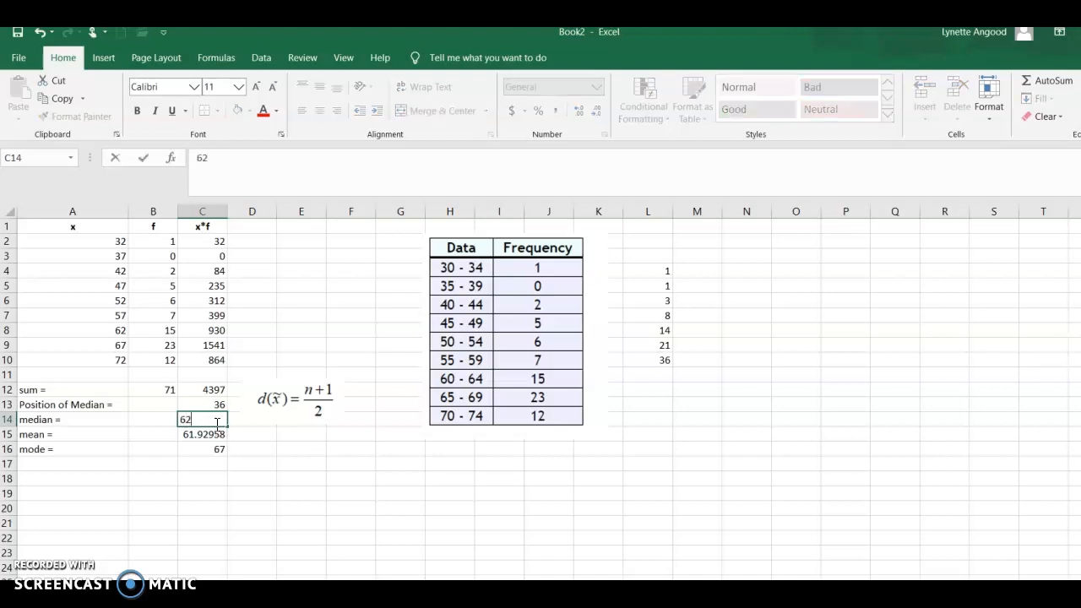
pyautogui.click(217, 430)
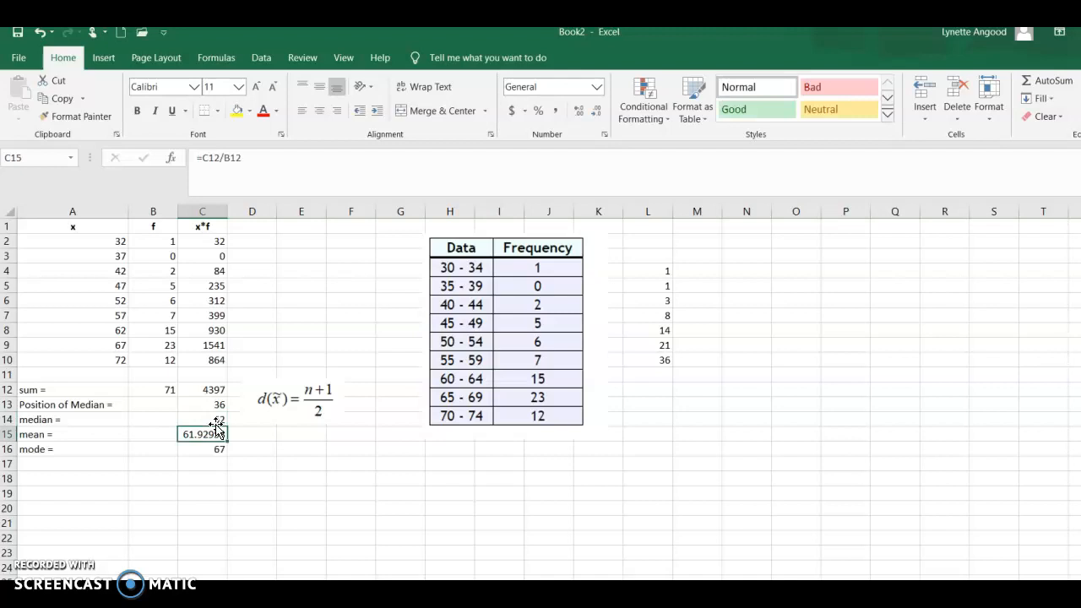